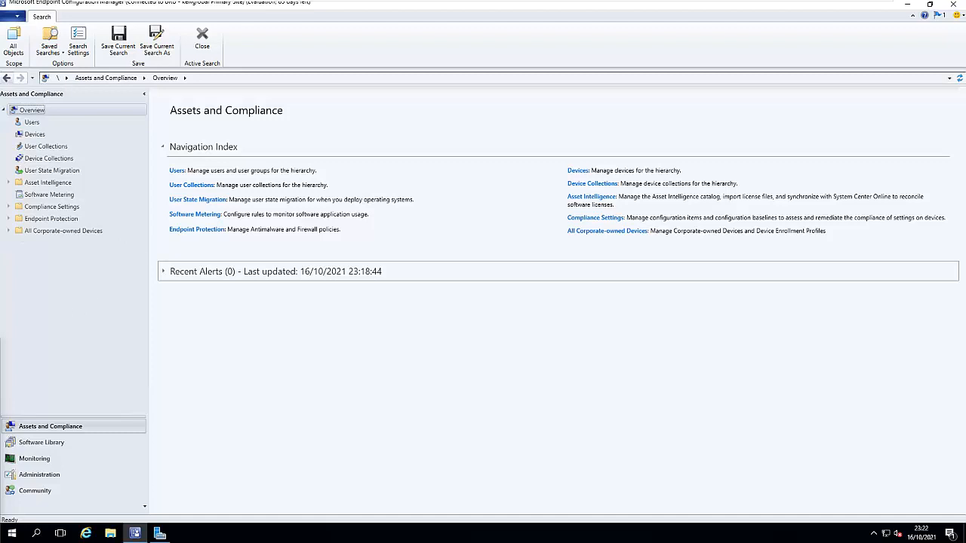
Step: Show the Users list under Assets and Compliance and fit the Name column to the full account names
click(31, 125)
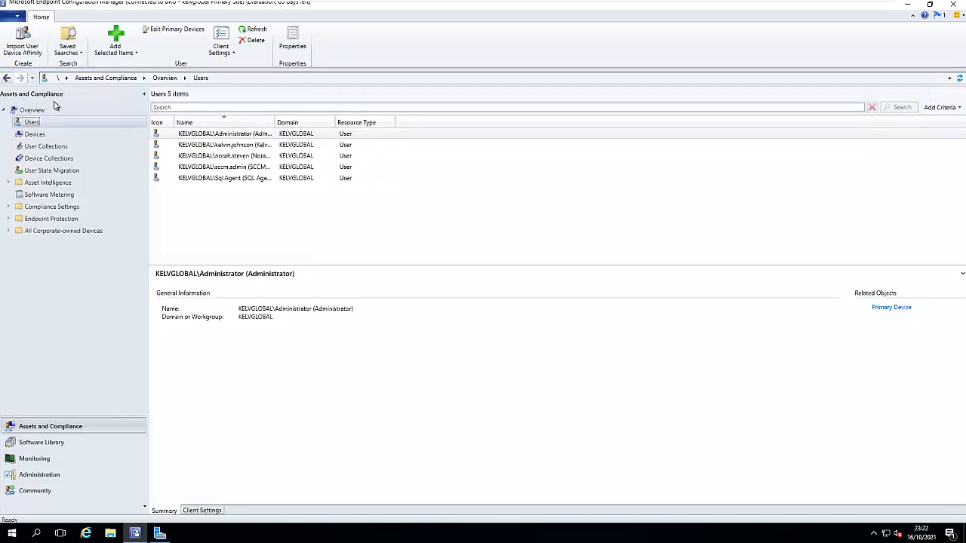
click(275, 124)
double_click(275, 124)
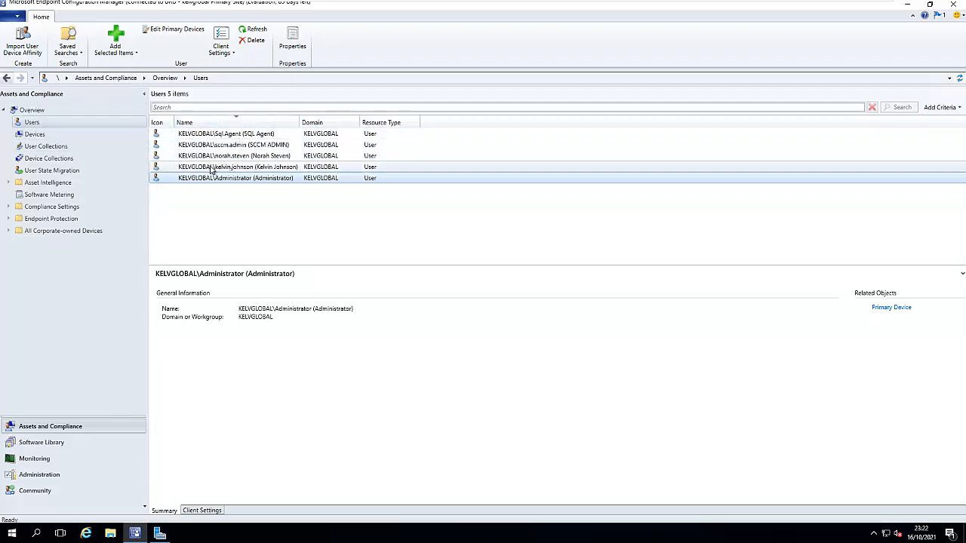
Step: Show the Devices list and open the properties of BRU-DC01
click(34, 134)
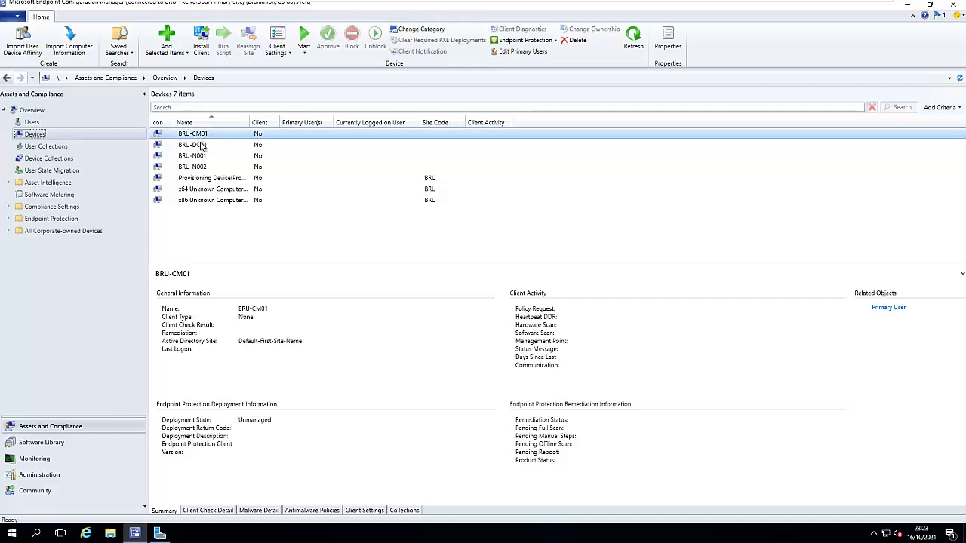
click(201, 147)
right_click(201, 146)
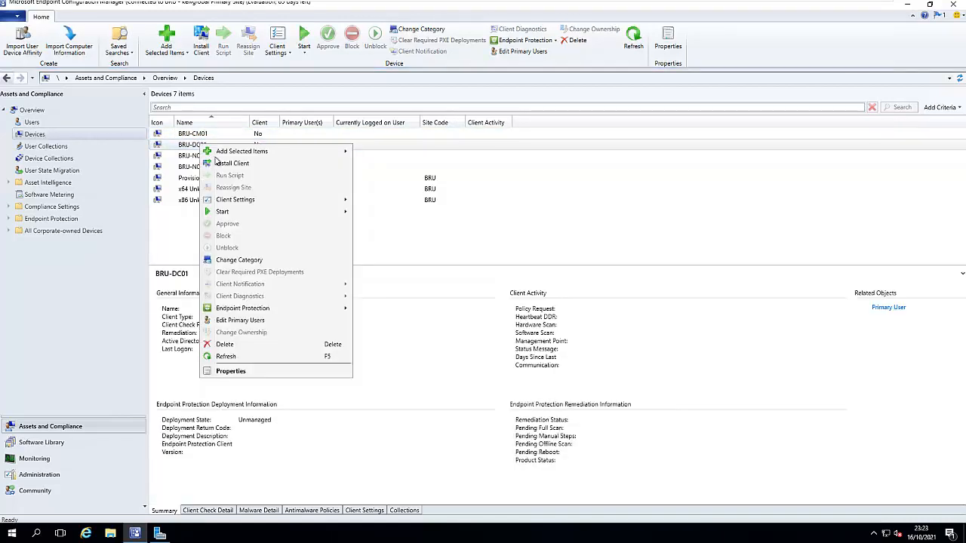
click(231, 371)
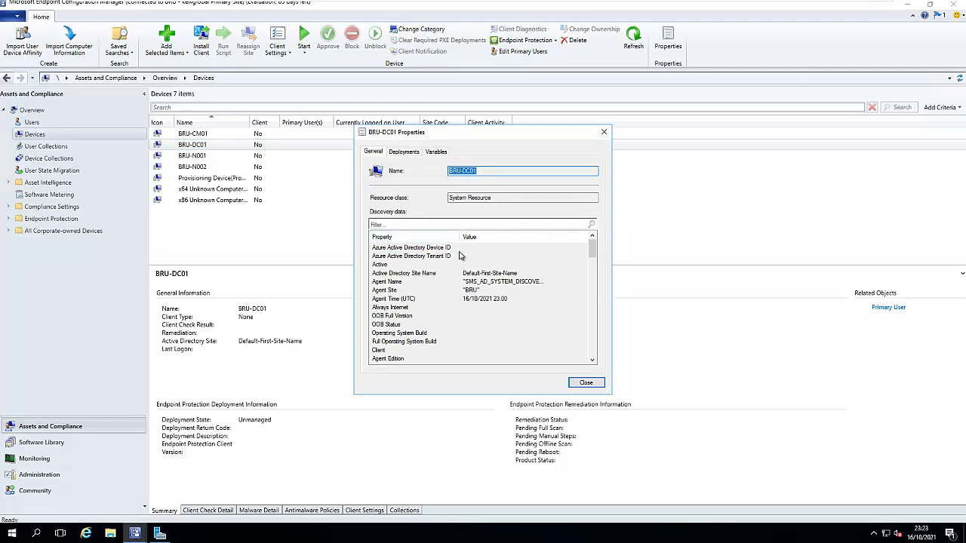
Step: Examine the discovery data of BRU-DC01, including its logon, operating system and system OU properties, and close its properties
scroll(459, 262, down, 3)
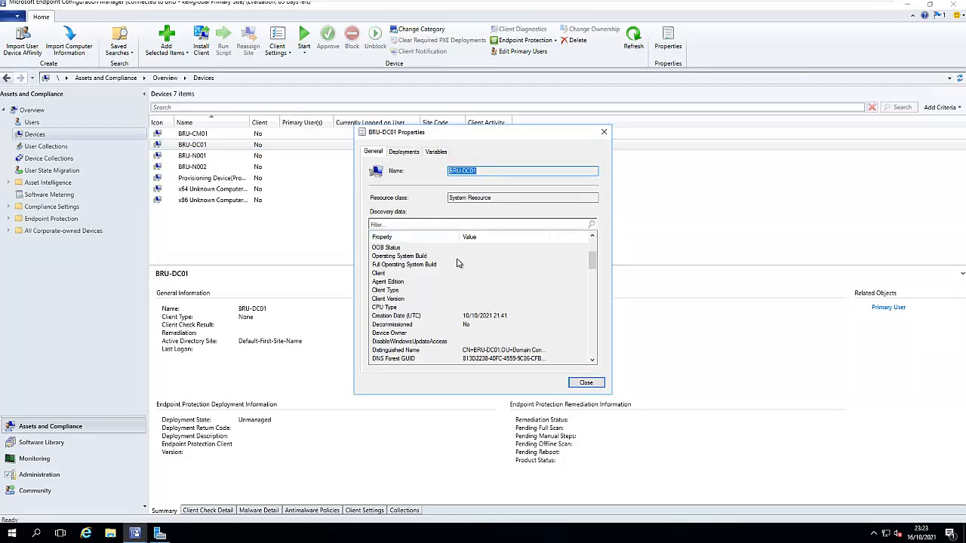
scroll(458, 262, down, 2)
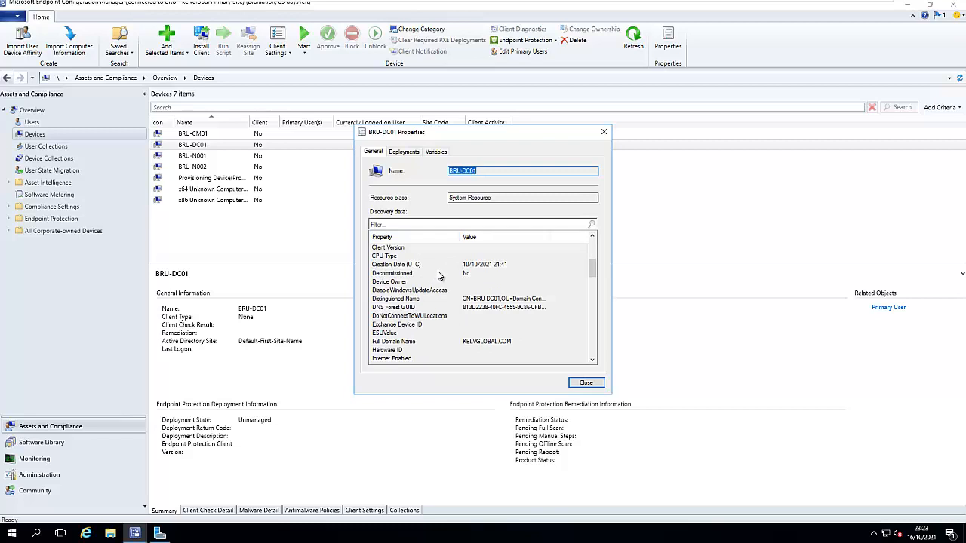
scroll(439, 276, down, 2)
scroll(434, 278, down, 2)
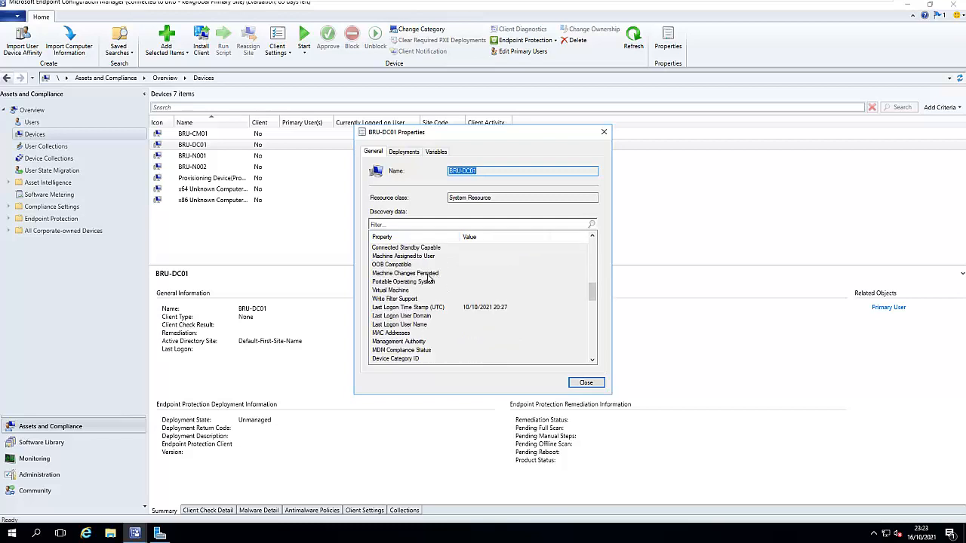
click(415, 317)
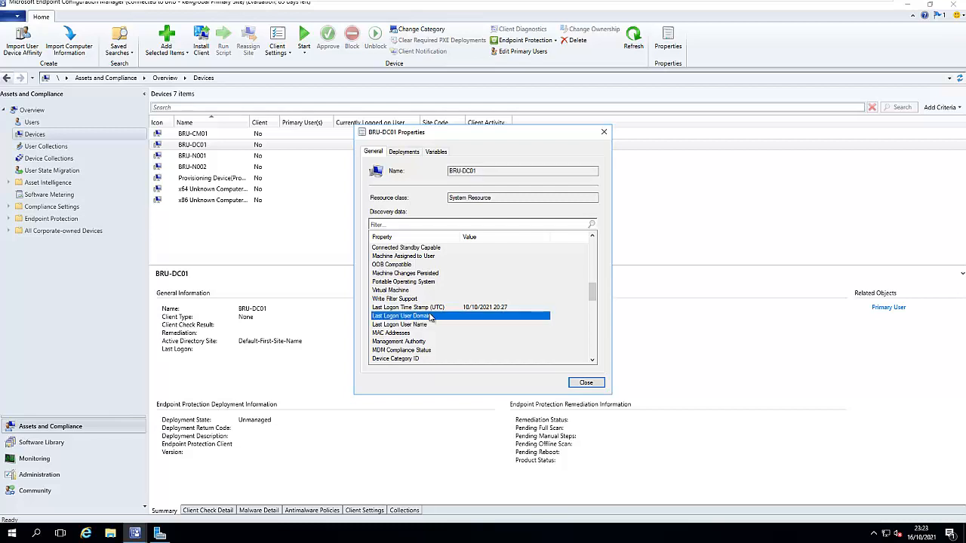
scroll(432, 313, down, 2)
scroll(436, 304, down, 2)
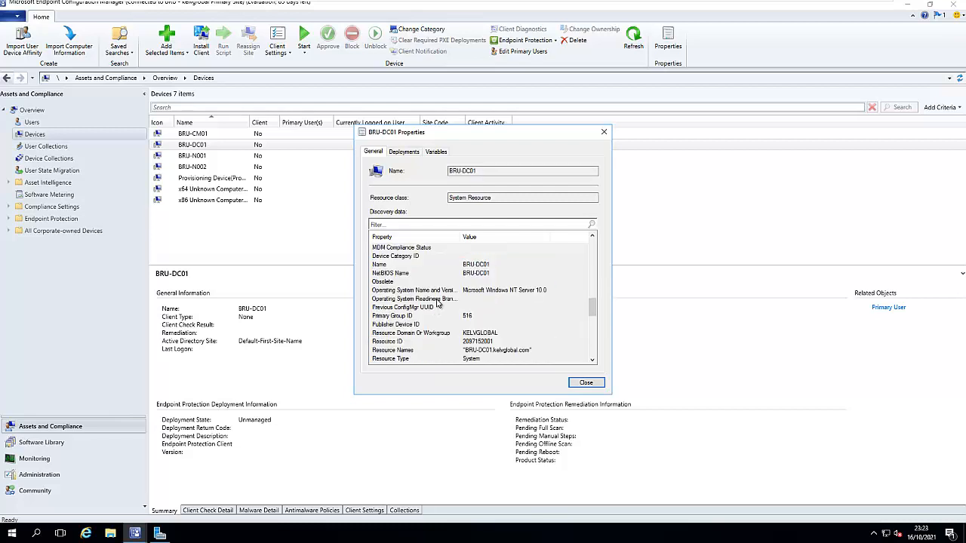
scroll(438, 302, down, 4)
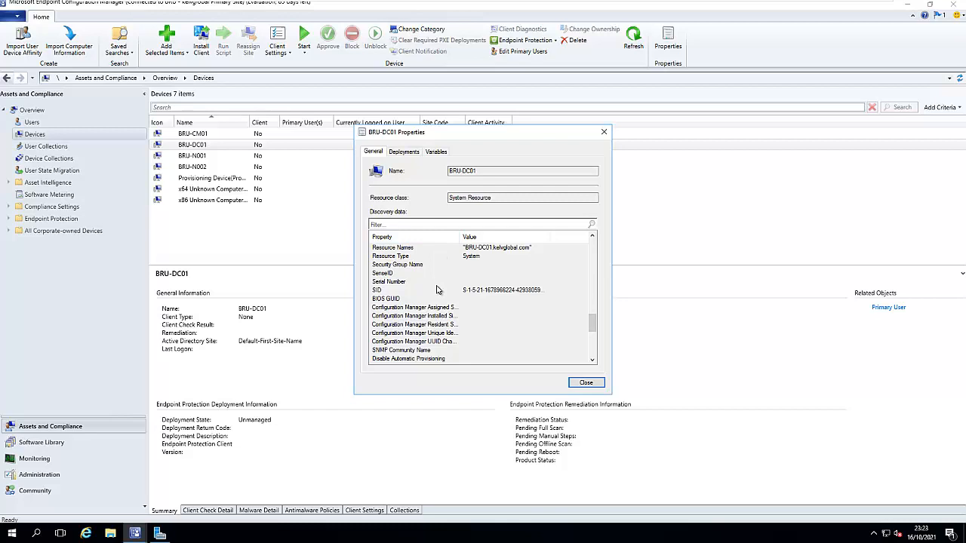
scroll(595, 326, down, 3)
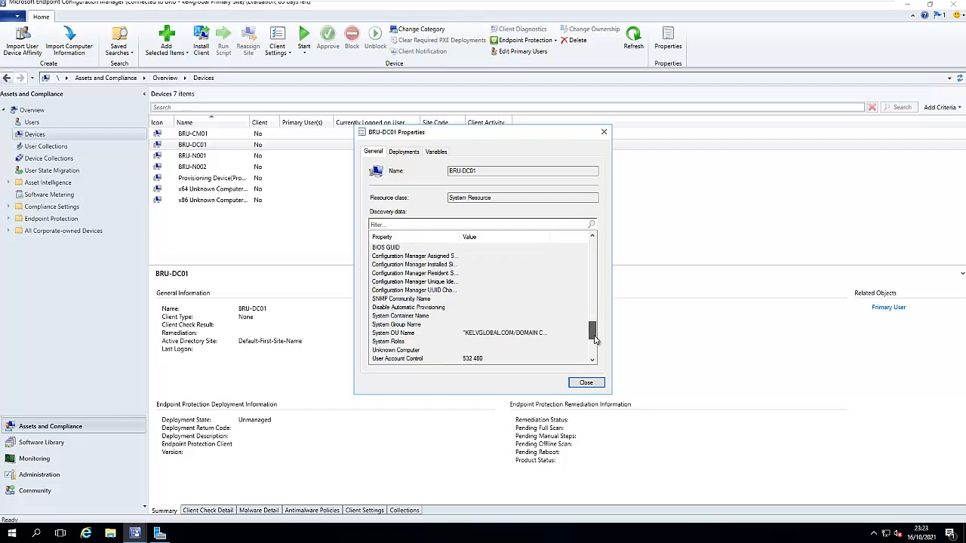
drag(592, 326, 591, 249)
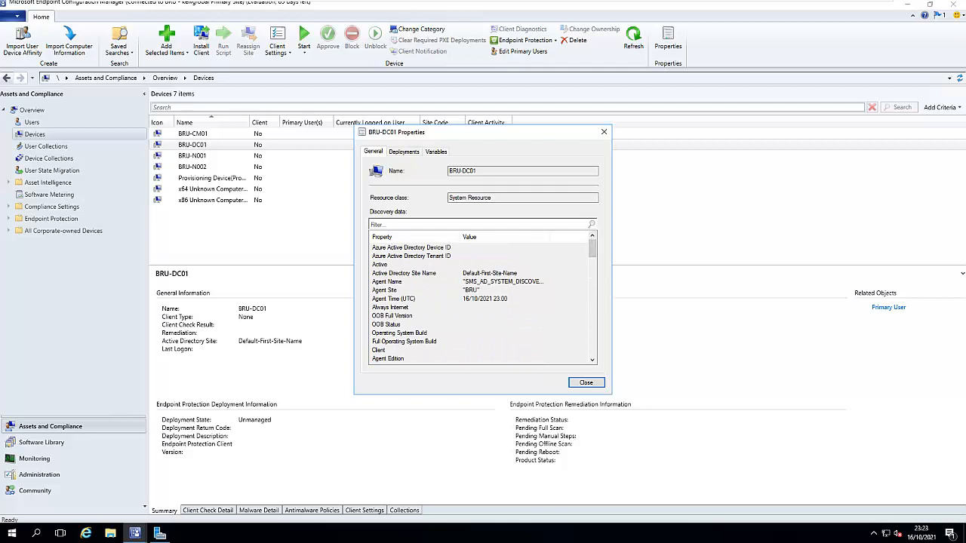
click(603, 132)
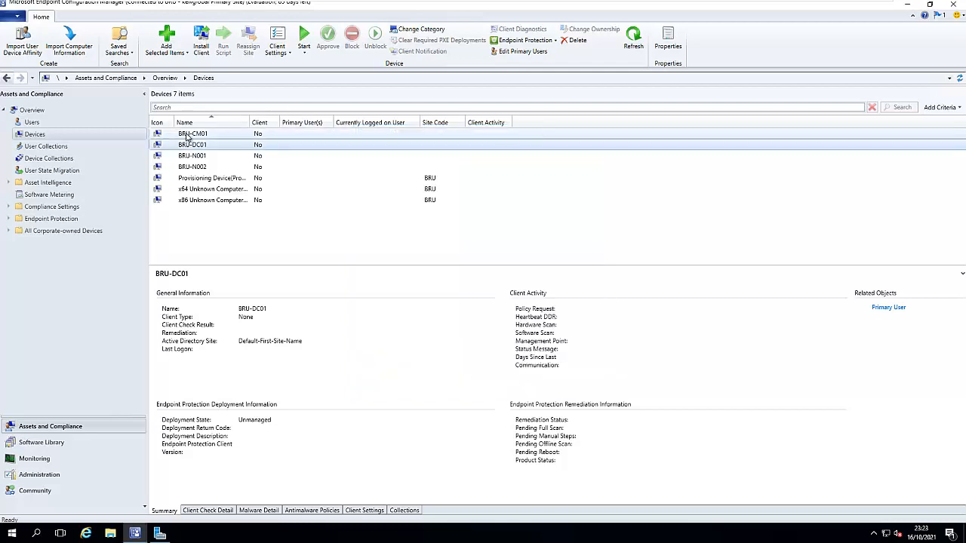
Step: Return to the Users list and open the properties of the third user account
click(32, 122)
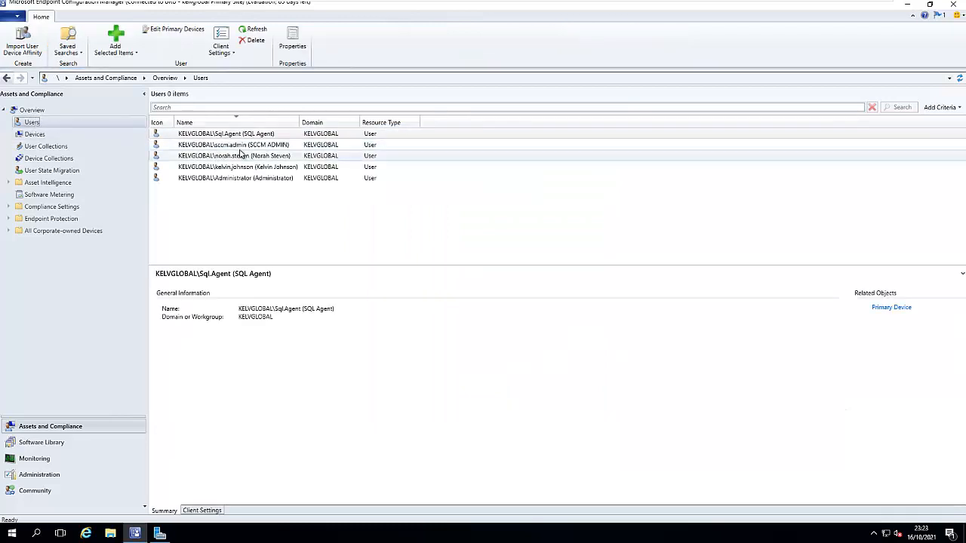
click(245, 158)
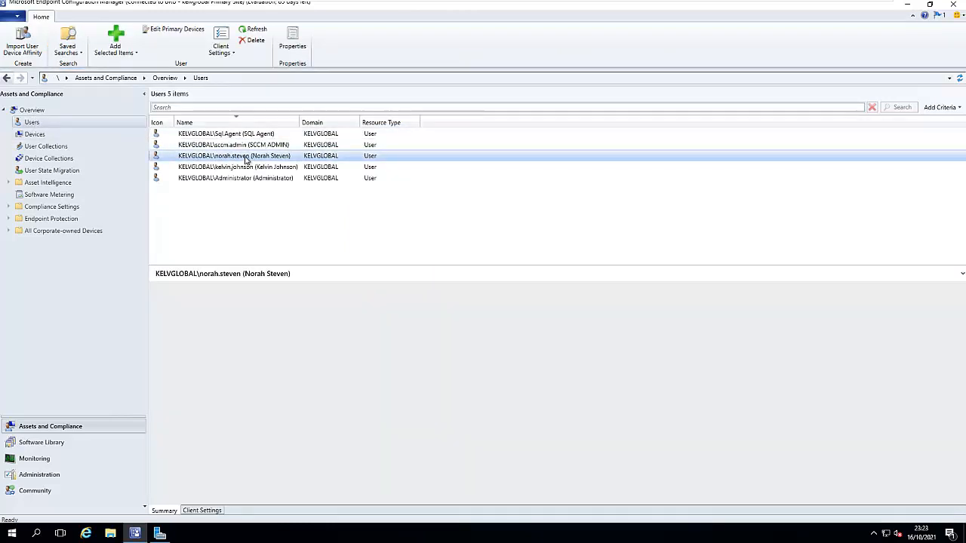
right_click(245, 158)
click(282, 224)
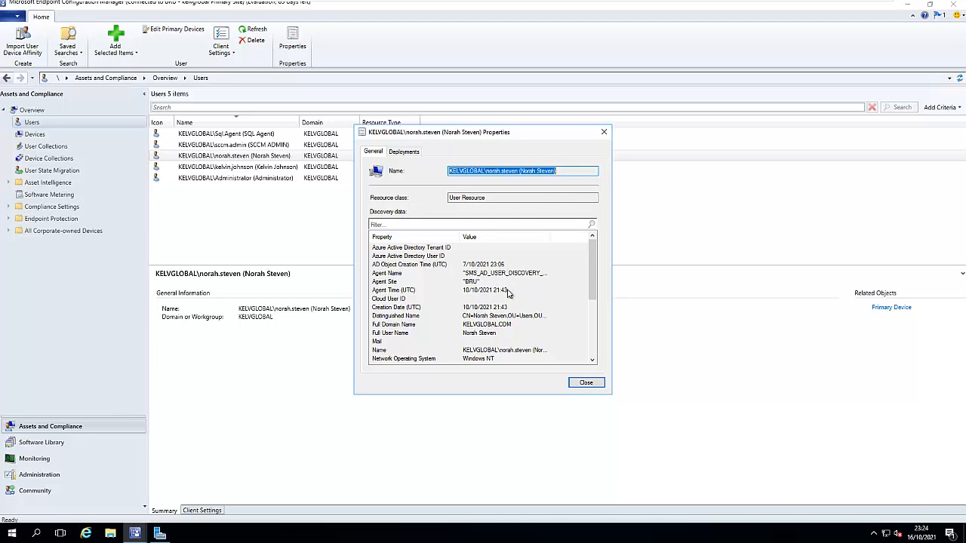
Step: Examine the user's discovery data, including the agent, full domain, user OU and principal name properties, and close the properties
scroll(437, 324, down, 2)
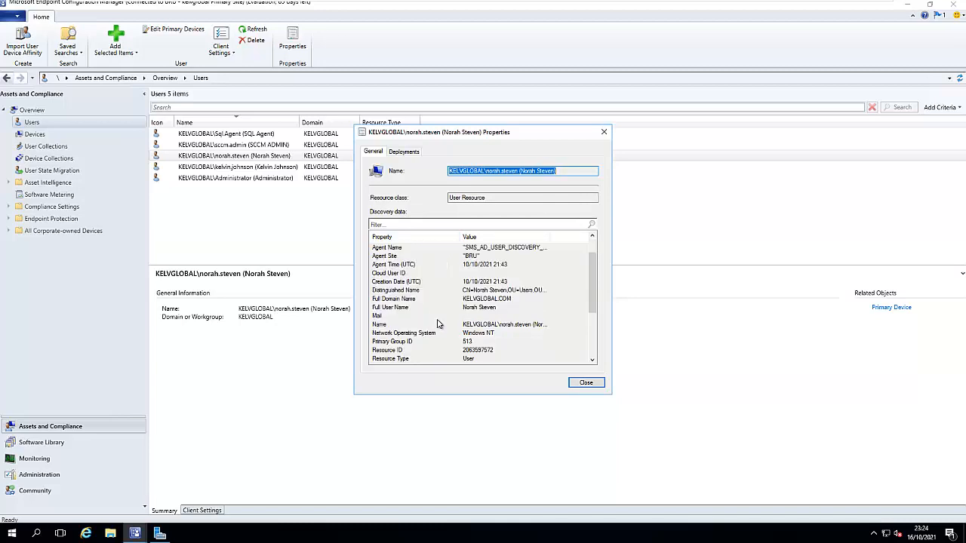
scroll(438, 324, down, 2)
scroll(440, 324, down, 1)
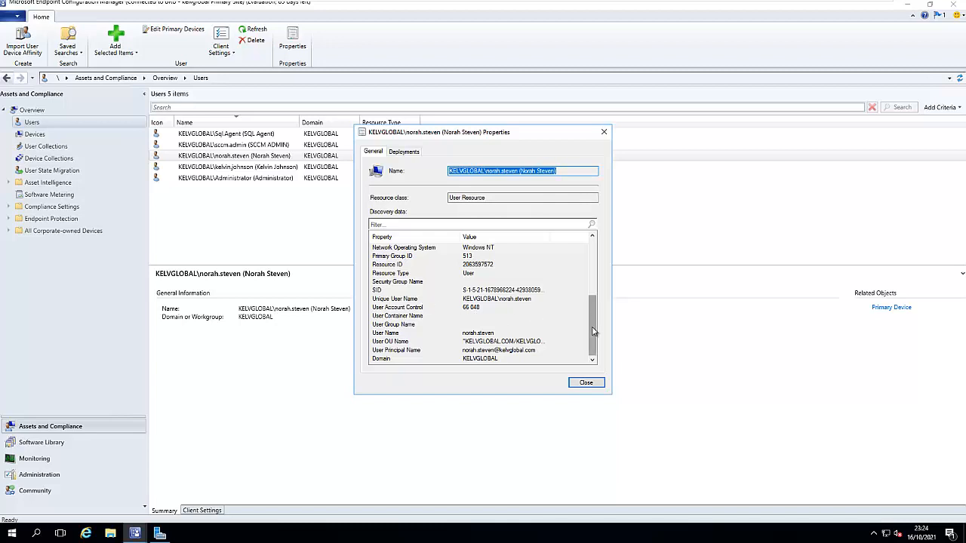
scroll(591, 303, up, 3)
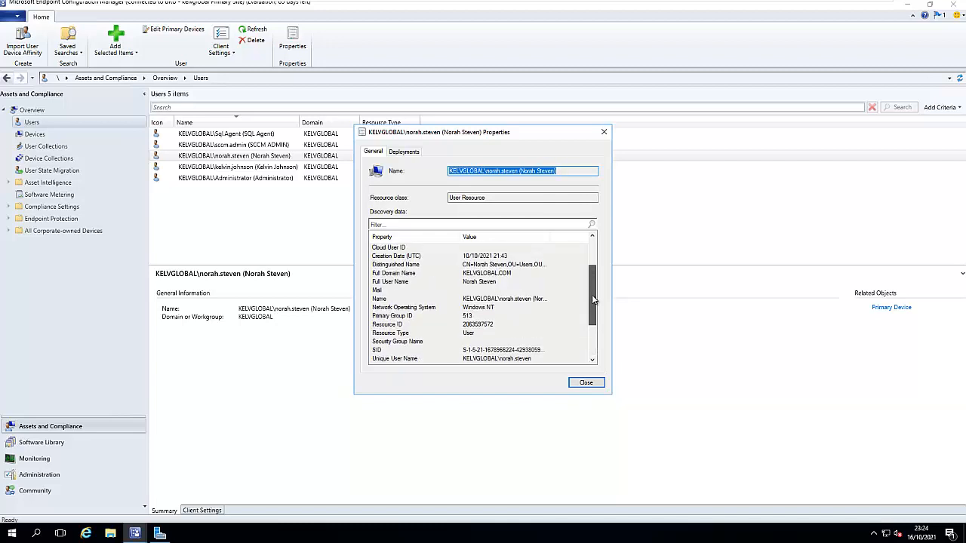
drag(592, 297, 593, 270)
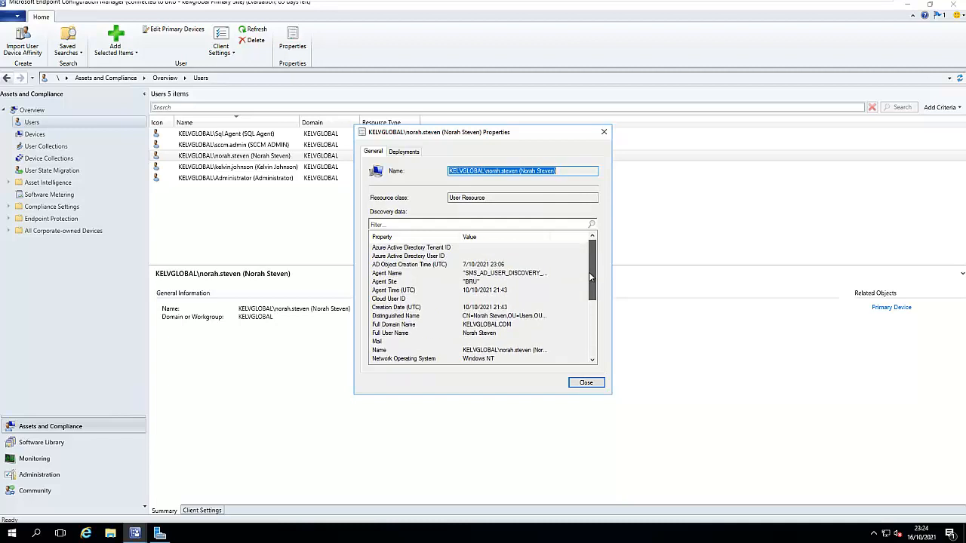
scroll(591, 280, down, 1)
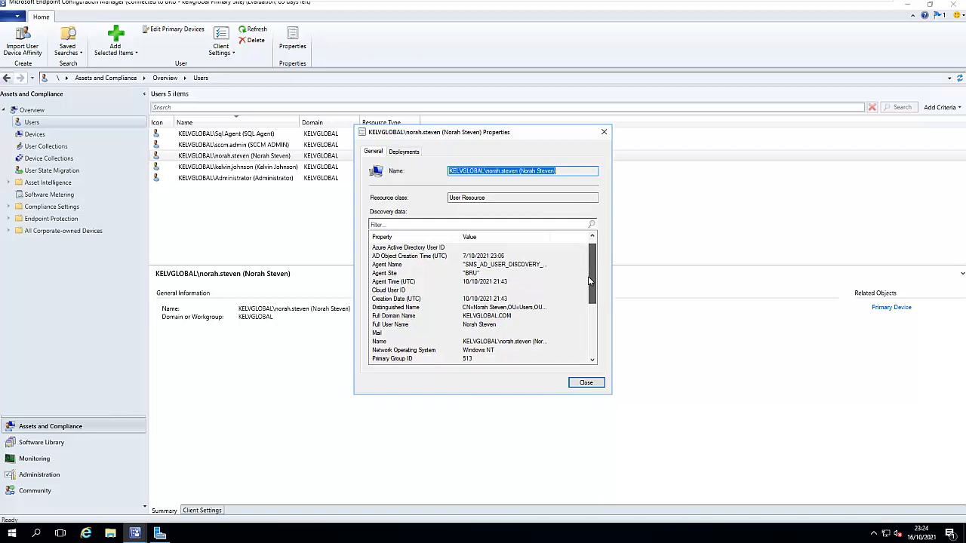
drag(591, 280, 591, 293)
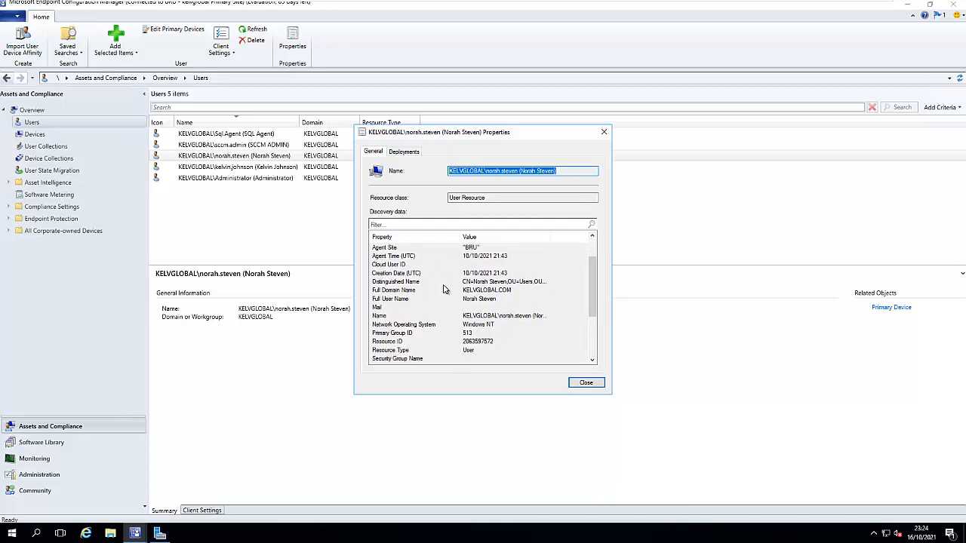
scroll(450, 312, down, 3)
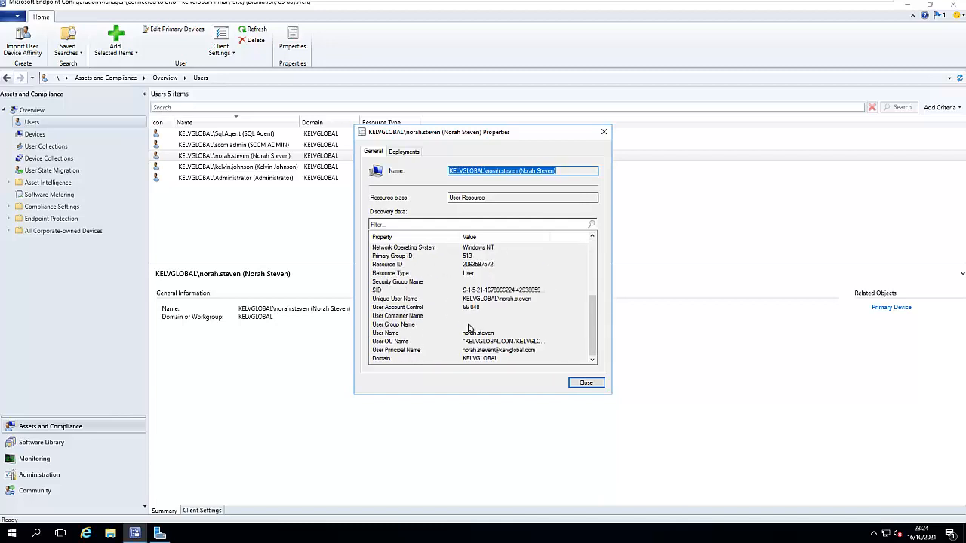
click(603, 132)
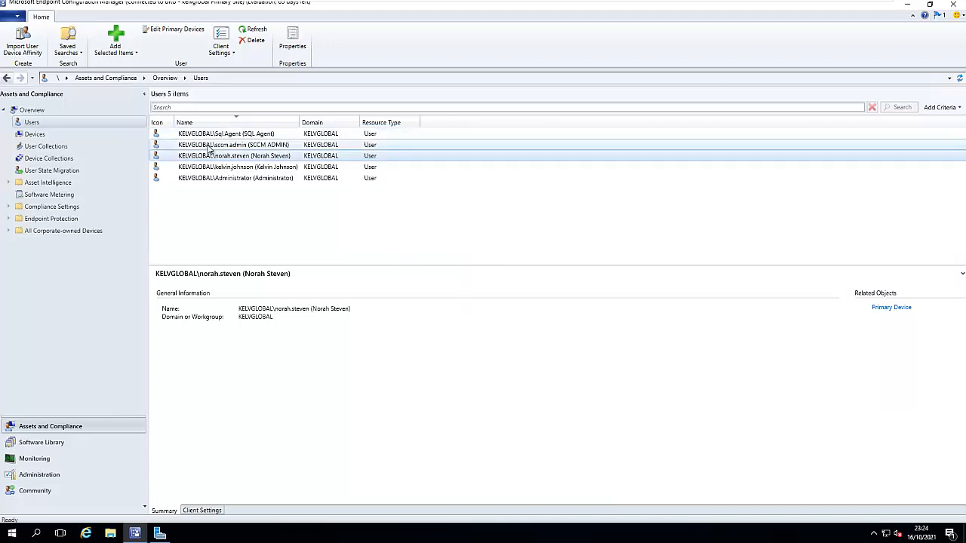
Step: View the existing user collections and device collections
click(34, 148)
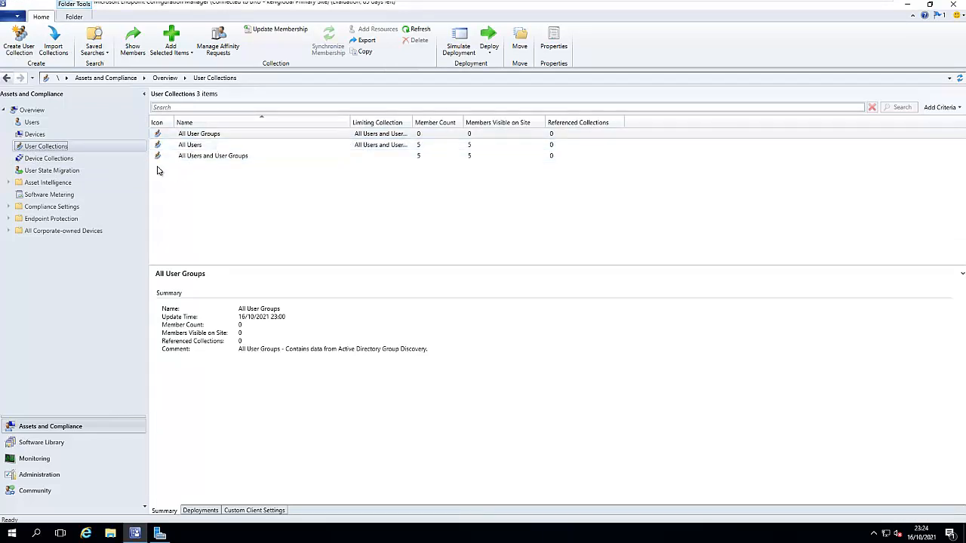
click(49, 160)
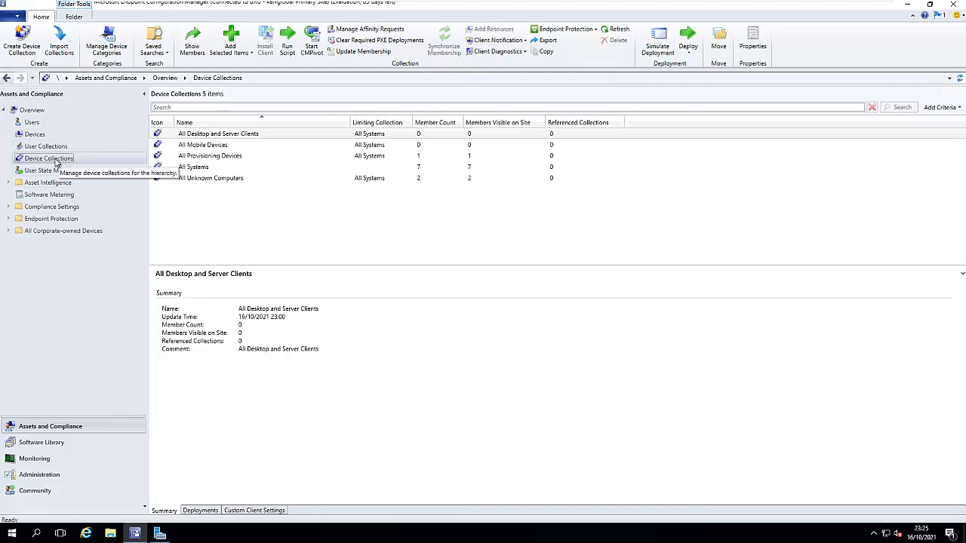
Step: Start creating a device collection and name it Static Collection
right_click(56, 163)
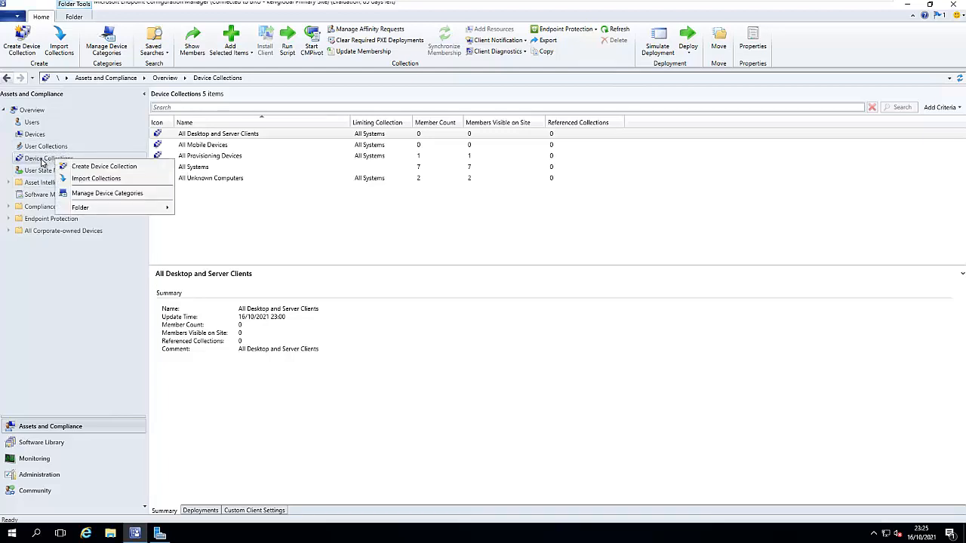
click(100, 167)
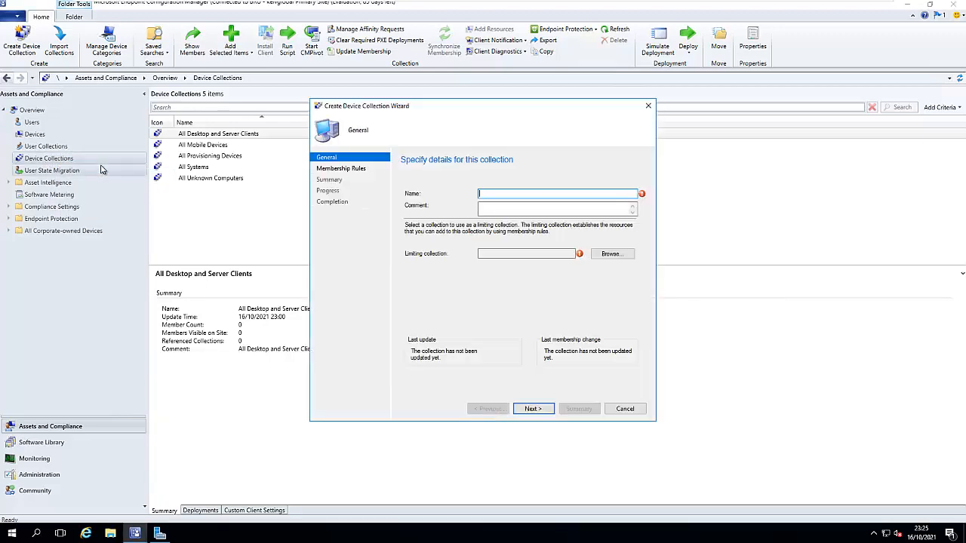
drag(383, 105, 366, 109)
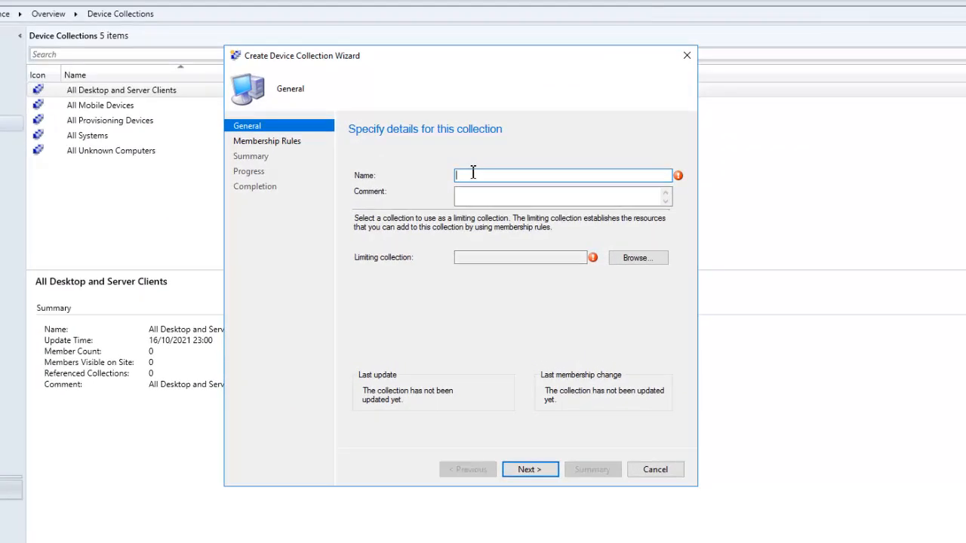
text(Static Collection)
Step: Set All Systems as the limiting collection for the new device collection
click(635, 259)
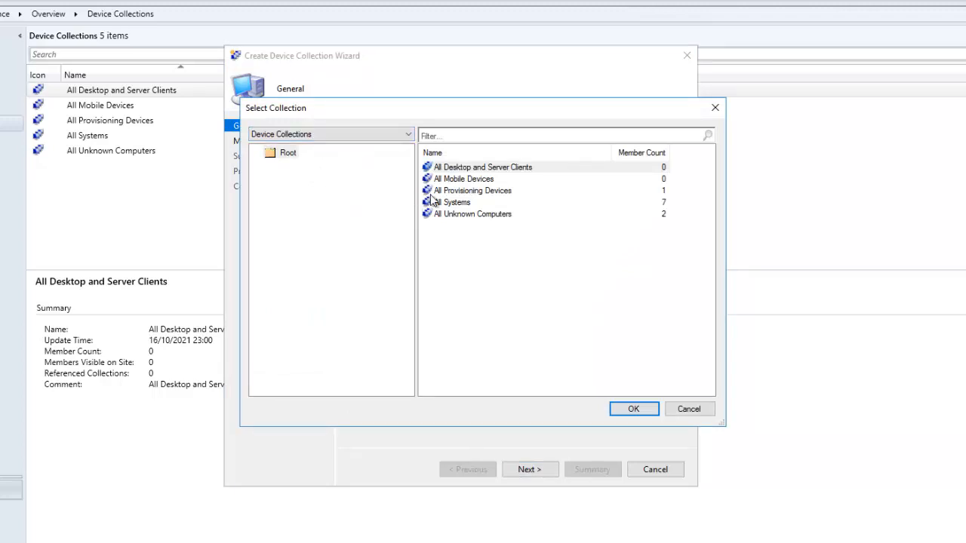
click(463, 202)
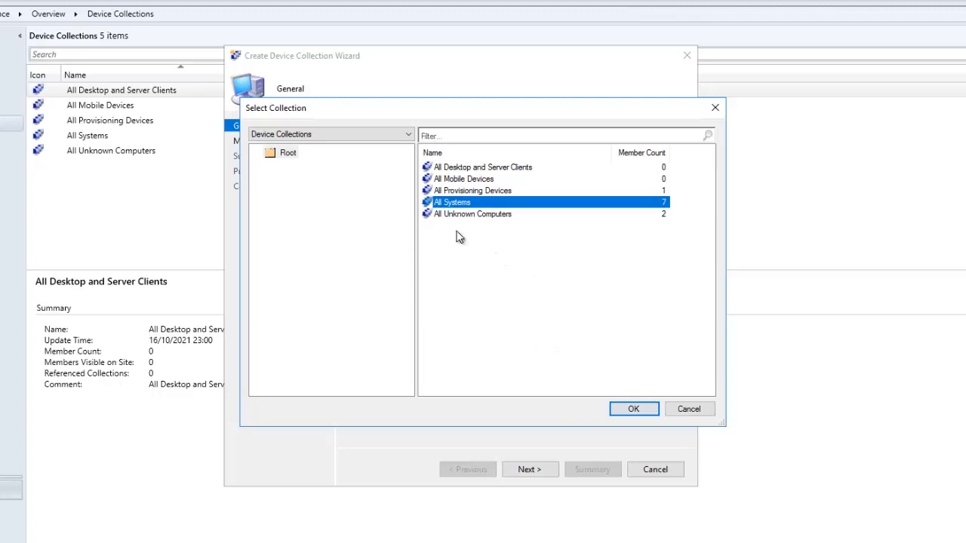
click(631, 409)
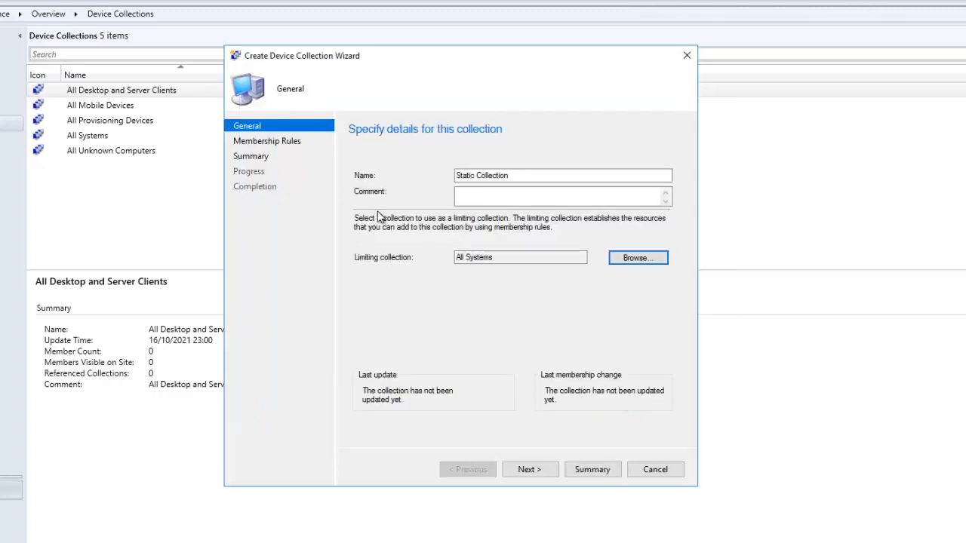
Step: Start a direct membership rule for the device collection and search System Resource by Name with the value %
click(533, 469)
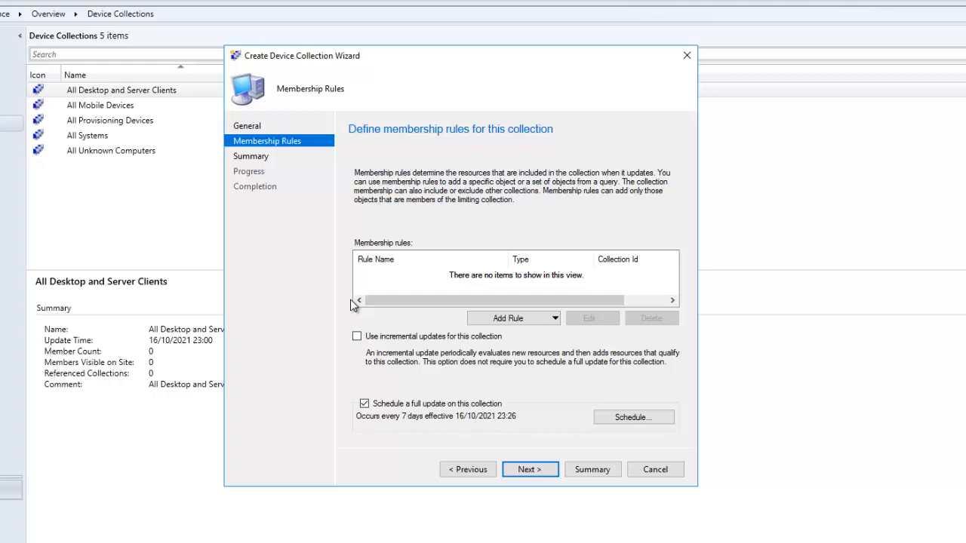
click(554, 319)
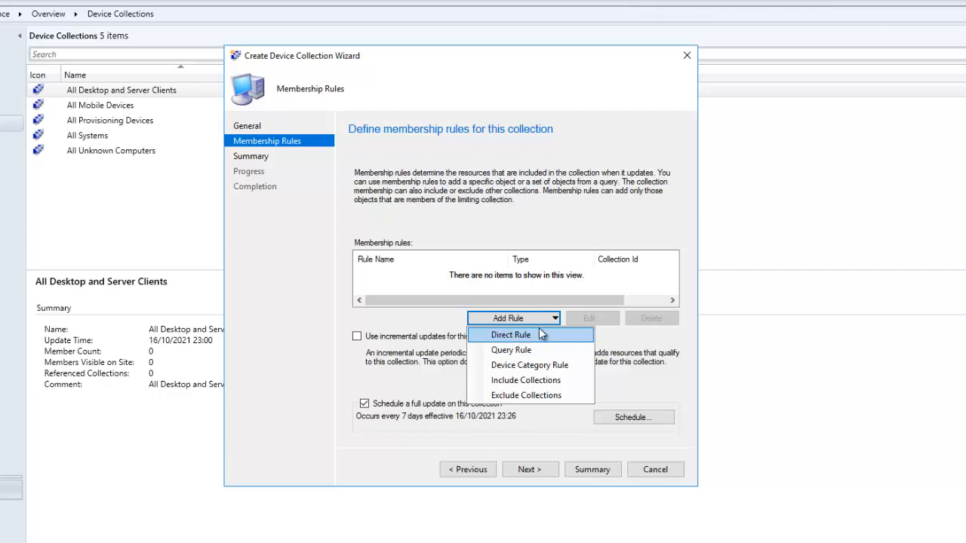
click(524, 339)
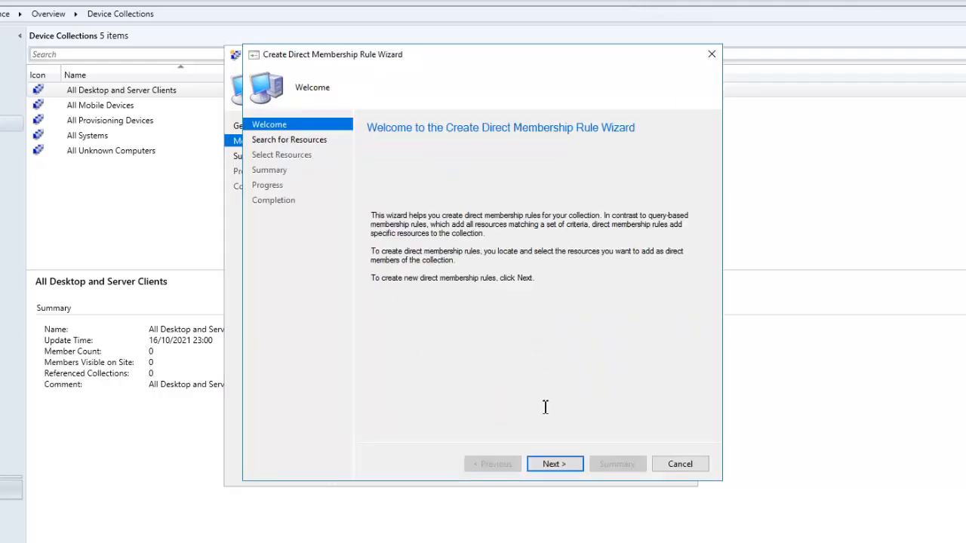
click(552, 462)
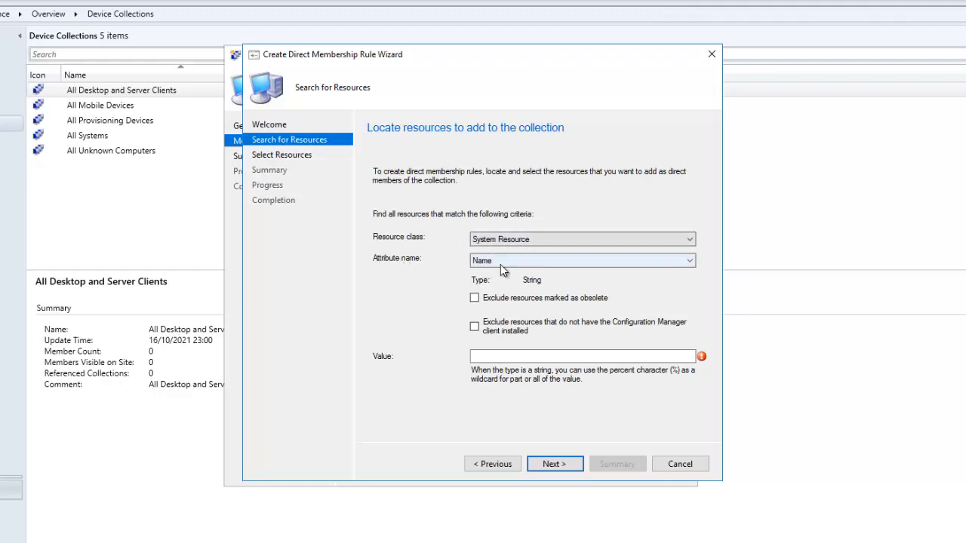
click(512, 360)
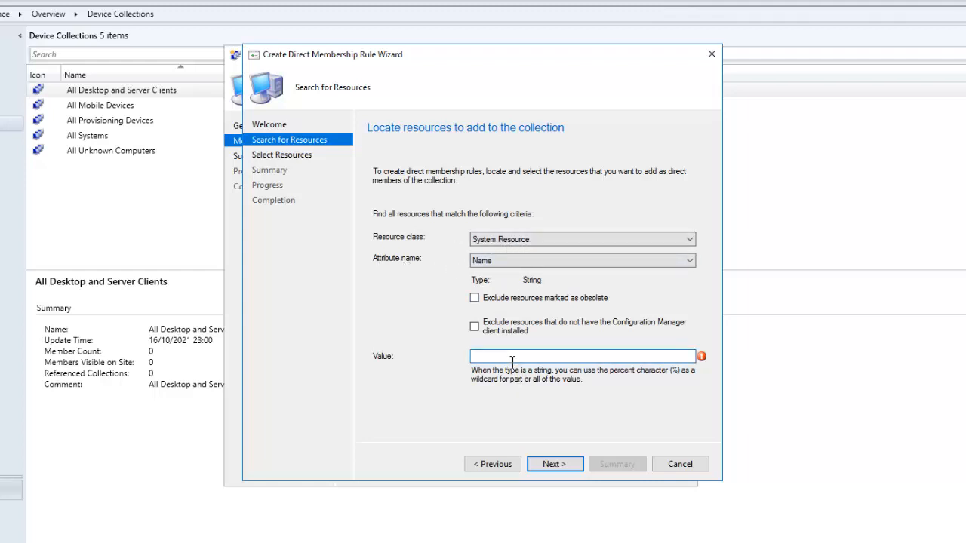
text(%)
click(555, 464)
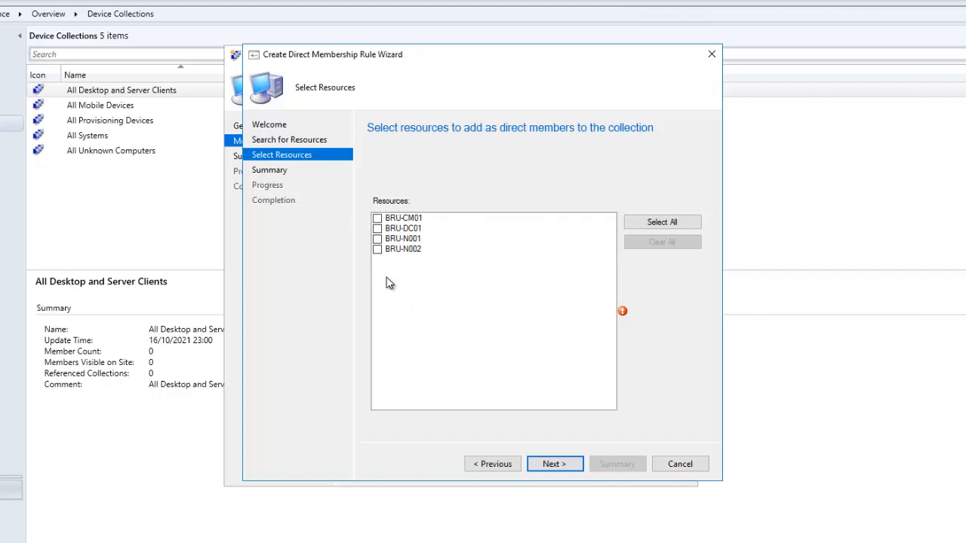
Step: Select BRU-N001 as the direct member and complete the membership rule
click(377, 240)
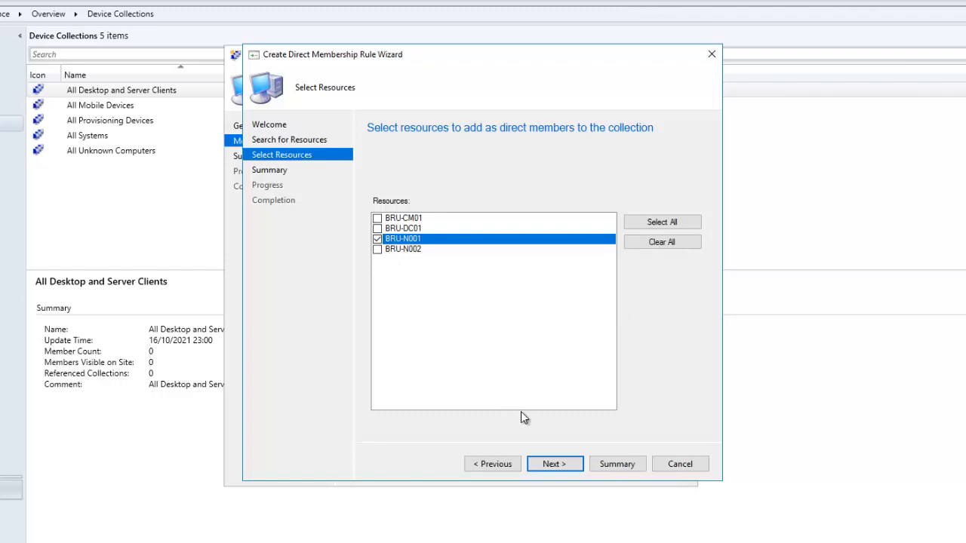
click(555, 462)
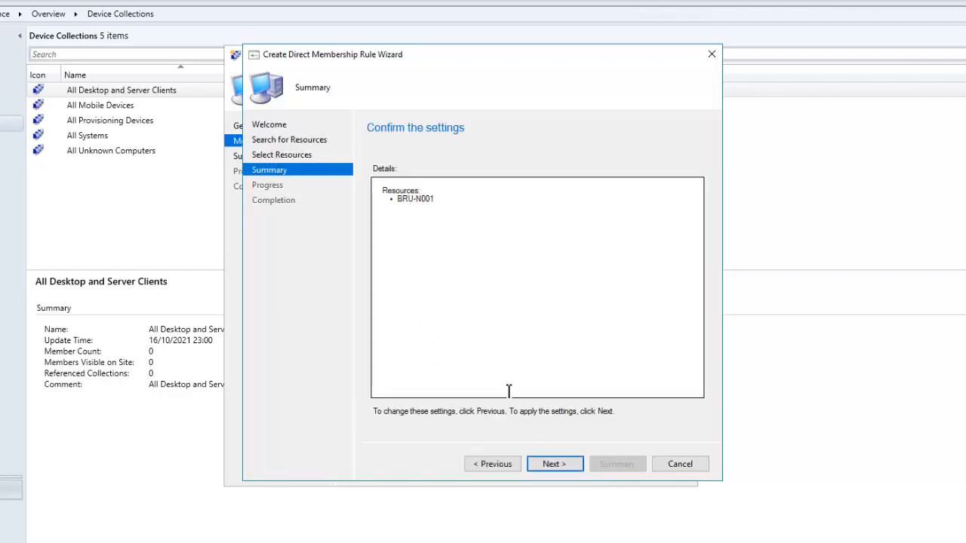
click(551, 464)
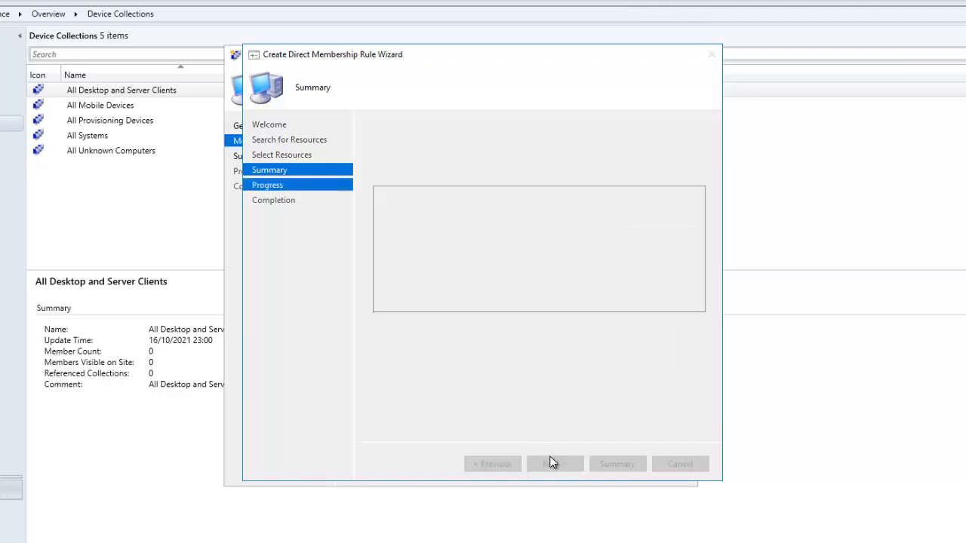
click(678, 463)
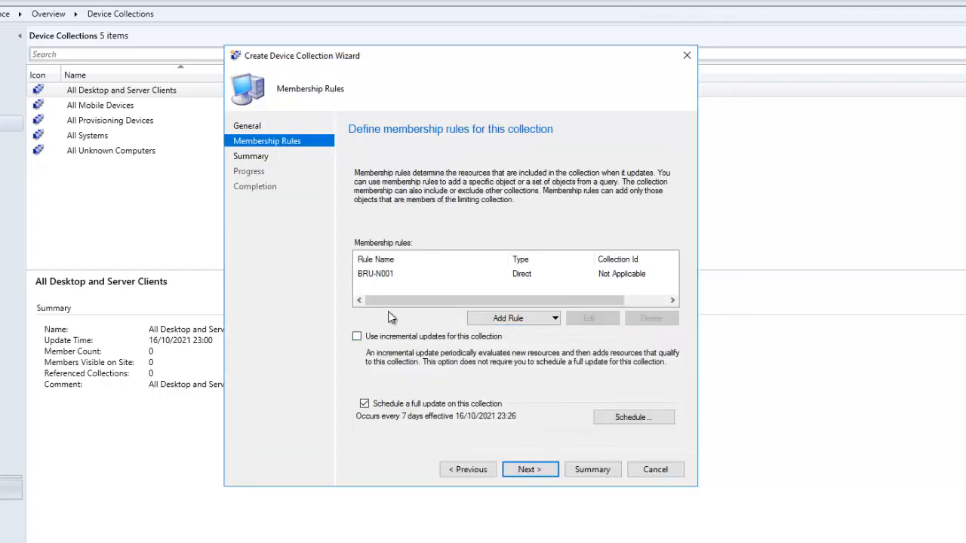
Step: Confirm the summary settings and finish creating the Static Collection device collection
click(528, 469)
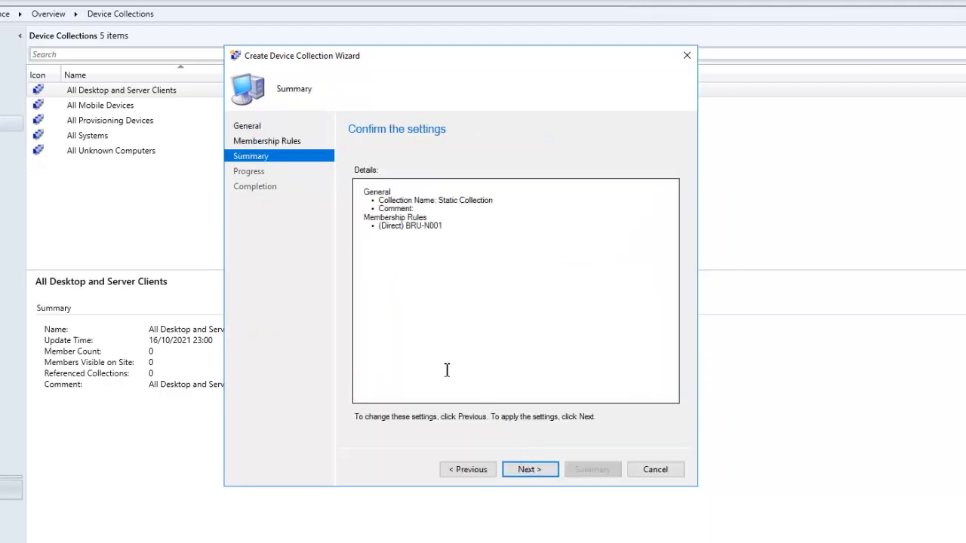
click(534, 472)
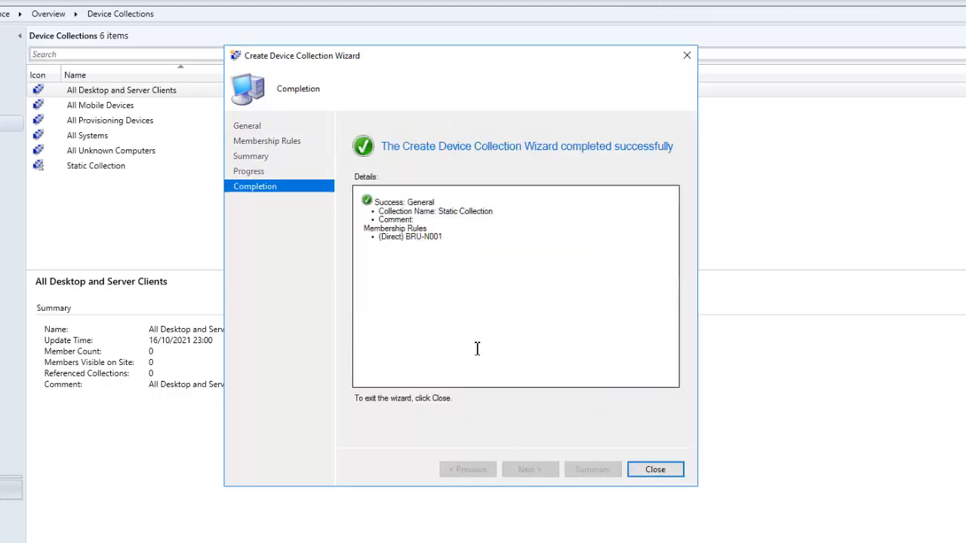
click(642, 471)
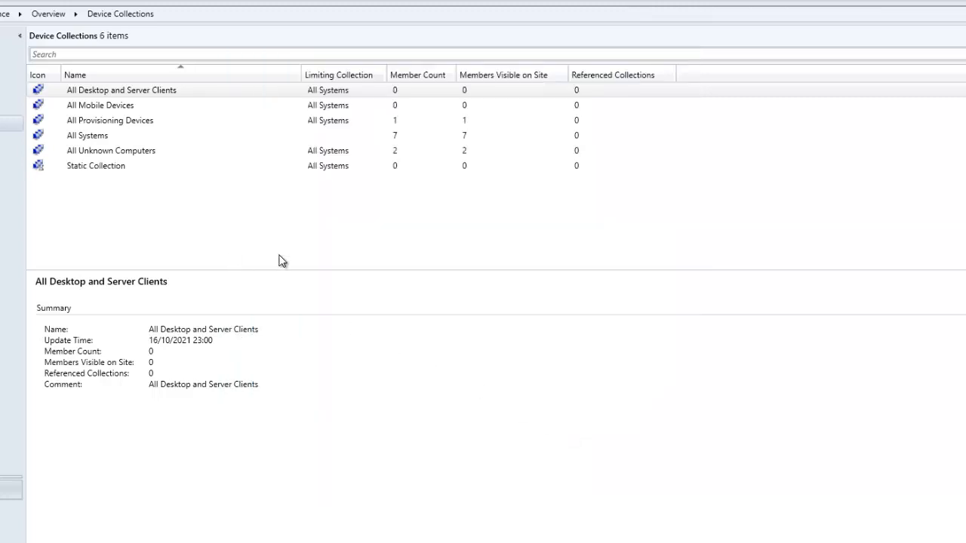
Step: Reload the device collections list and show the members of Static Collection
click(181, 190)
right_click(181, 189)
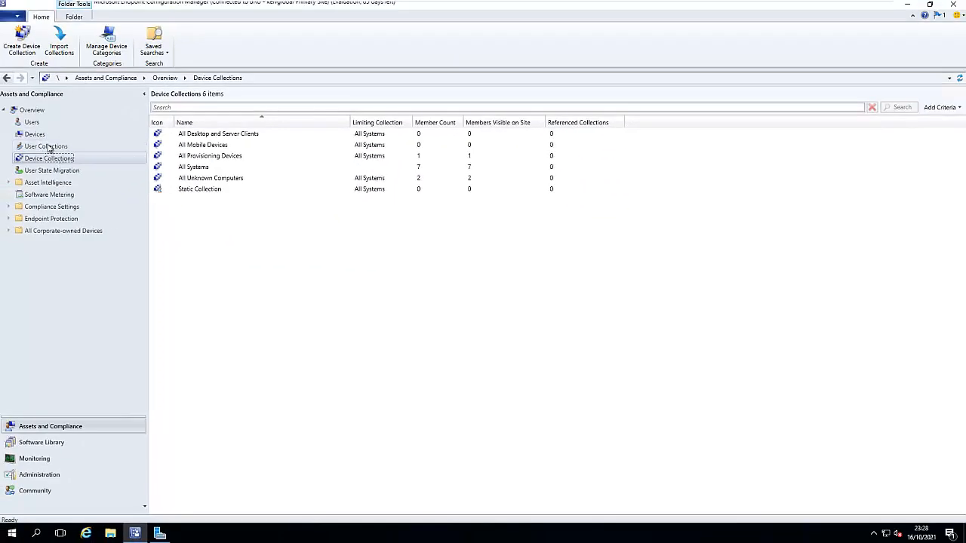
click(47, 148)
click(58, 159)
click(198, 190)
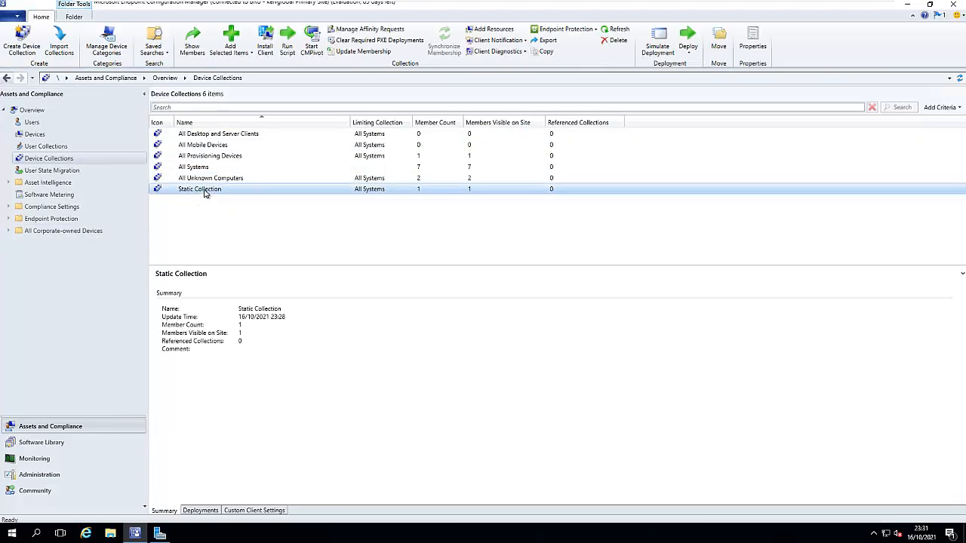
right_click(205, 193)
click(252, 198)
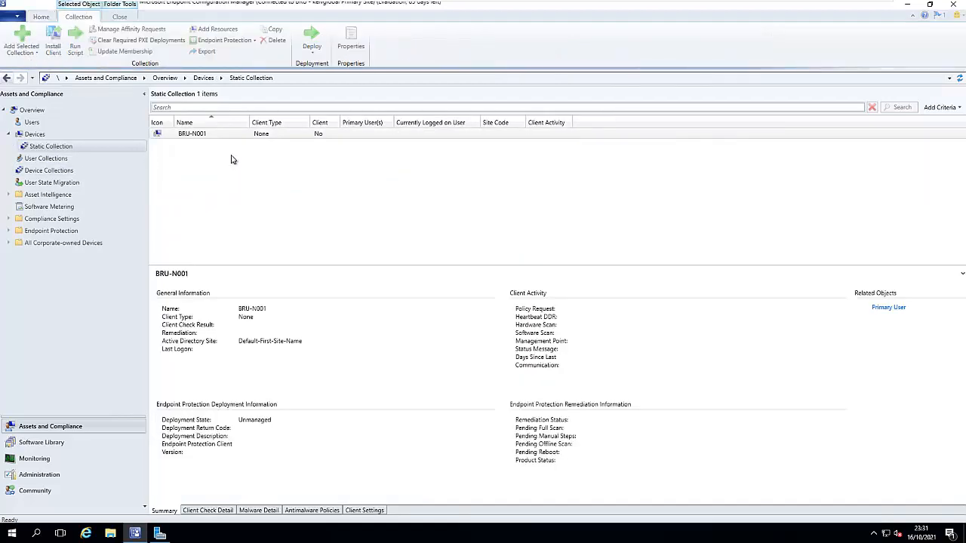
click(204, 136)
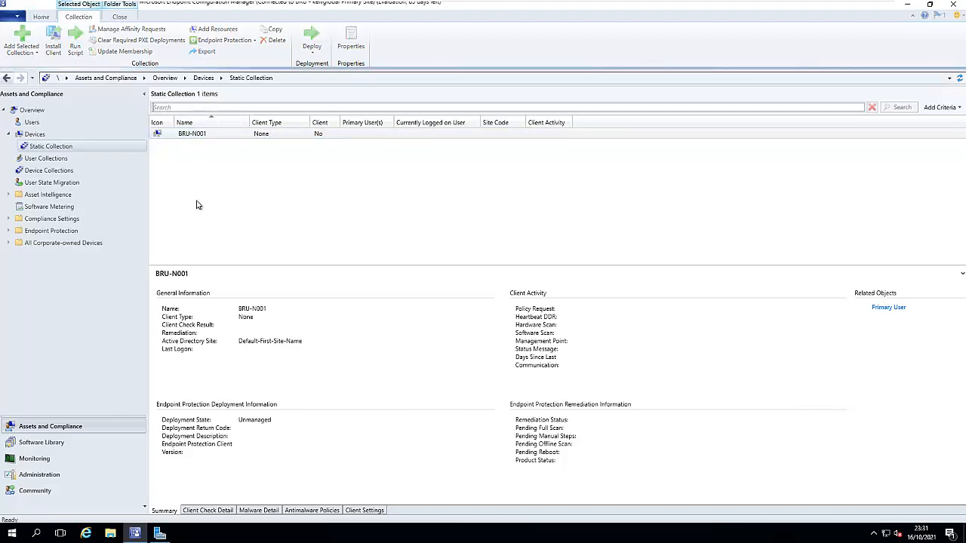
Step: Start creating a user collection and name it Static Users
click(47, 159)
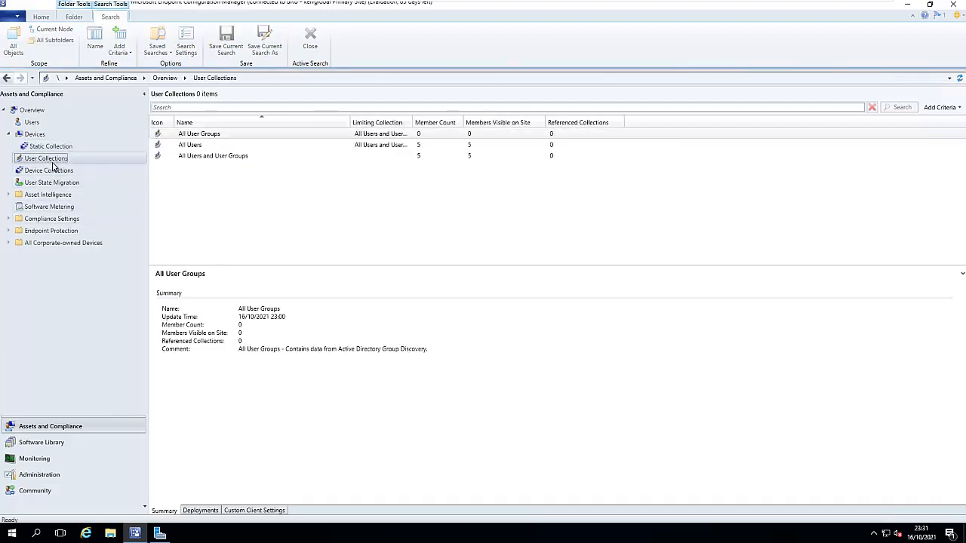
right_click(216, 188)
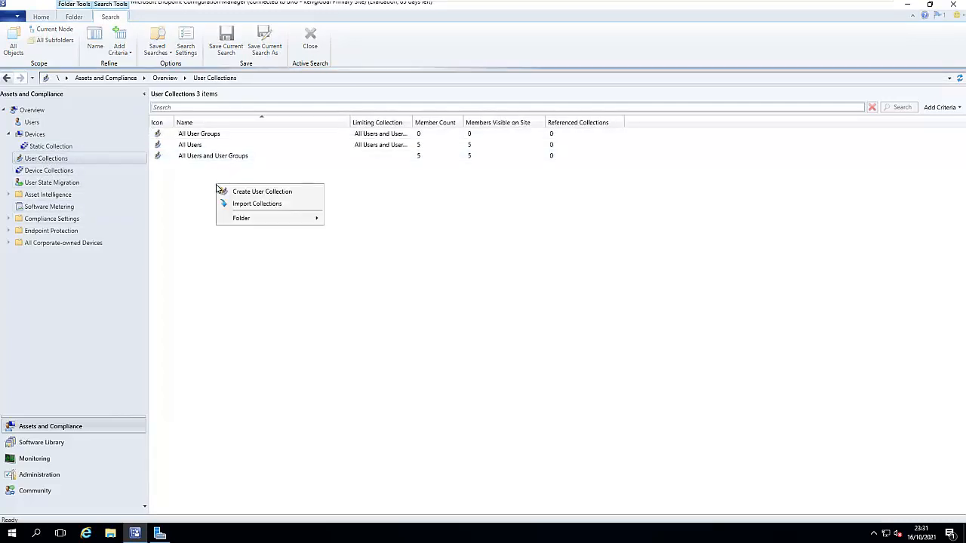
click(271, 193)
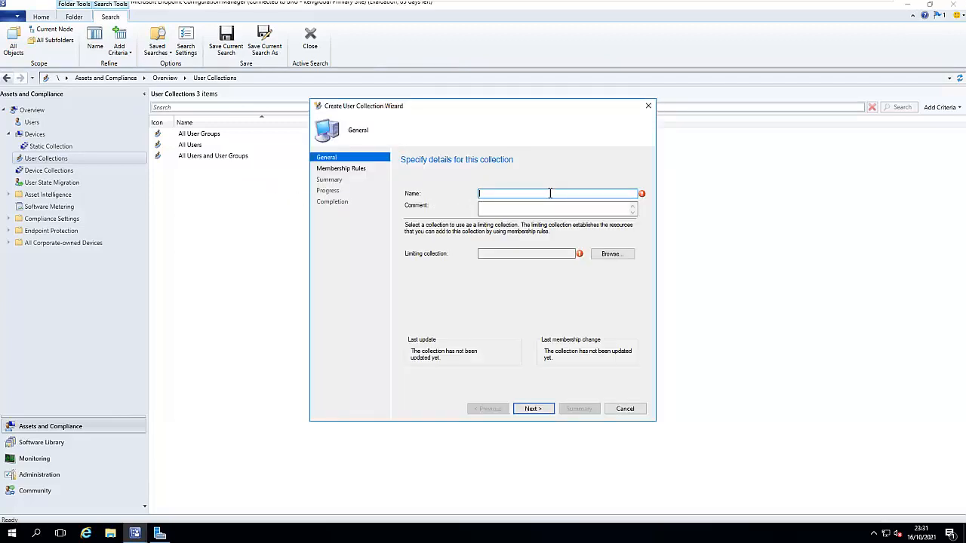
text(U)
text(Static Users)
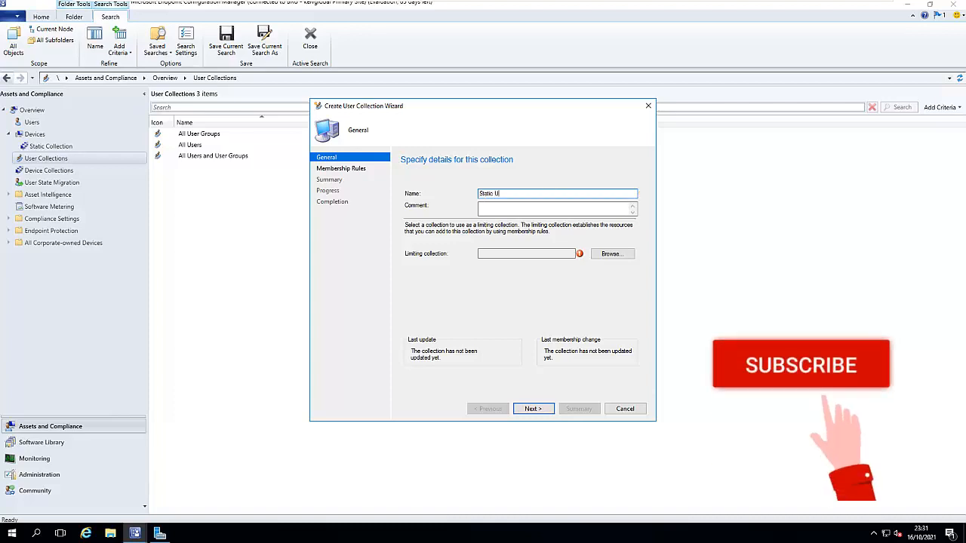
Step: Set All Users as the limiting collection for the new user collection
click(611, 254)
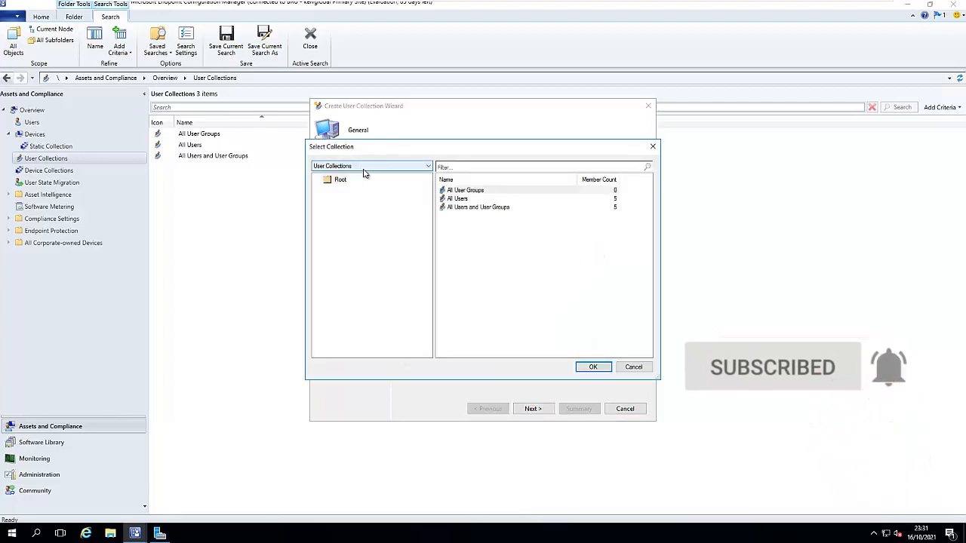
click(463, 200)
click(589, 366)
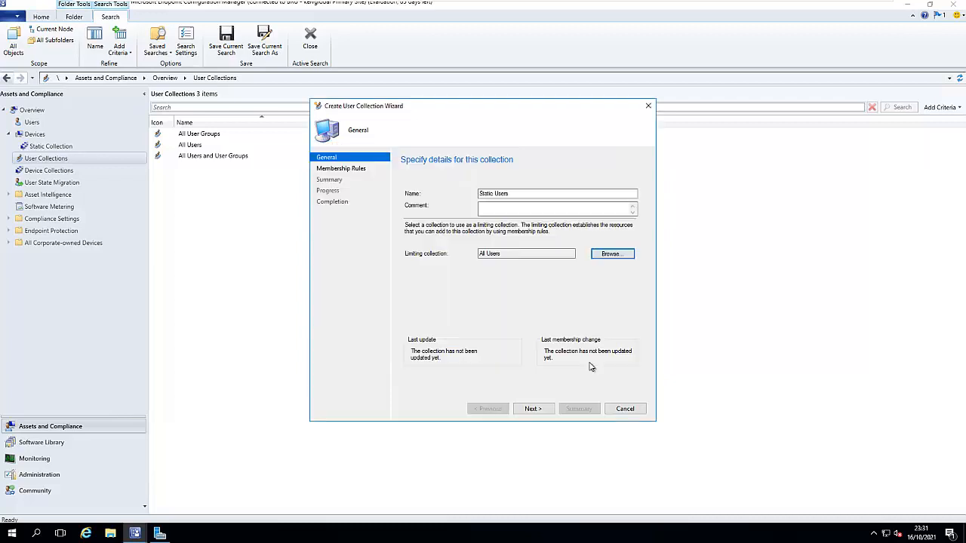
Step: Start a direct membership rule for the user collection and search User Resource by Name with the value %
click(533, 410)
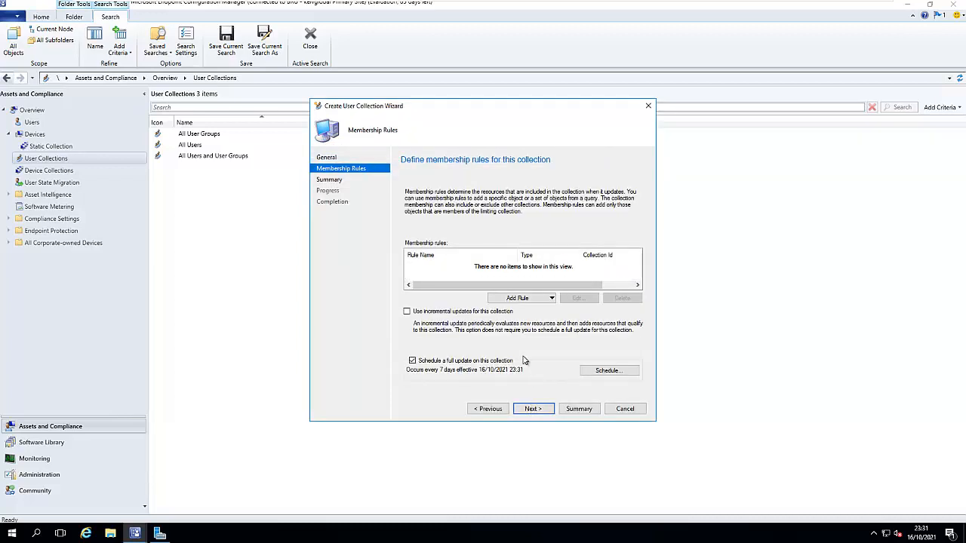
click(526, 300)
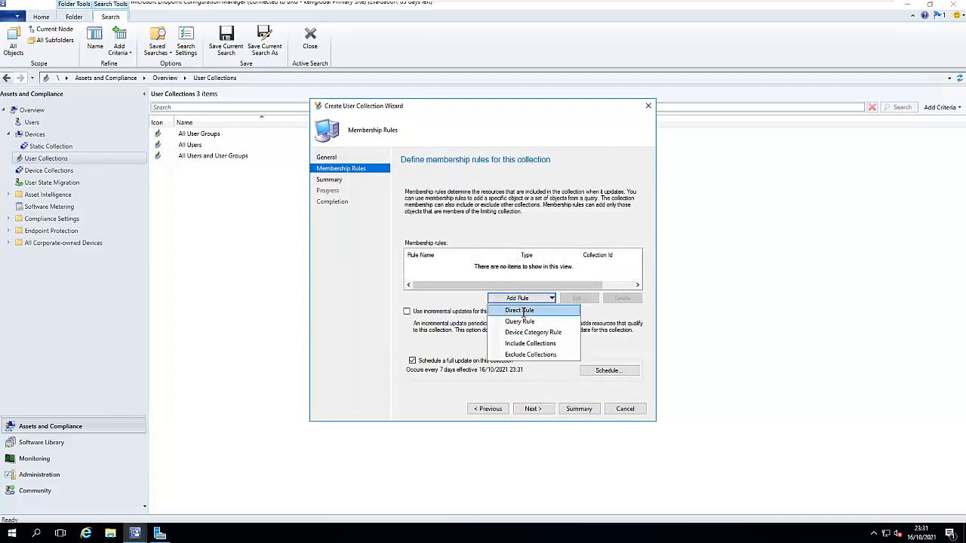
click(523, 309)
click(535, 405)
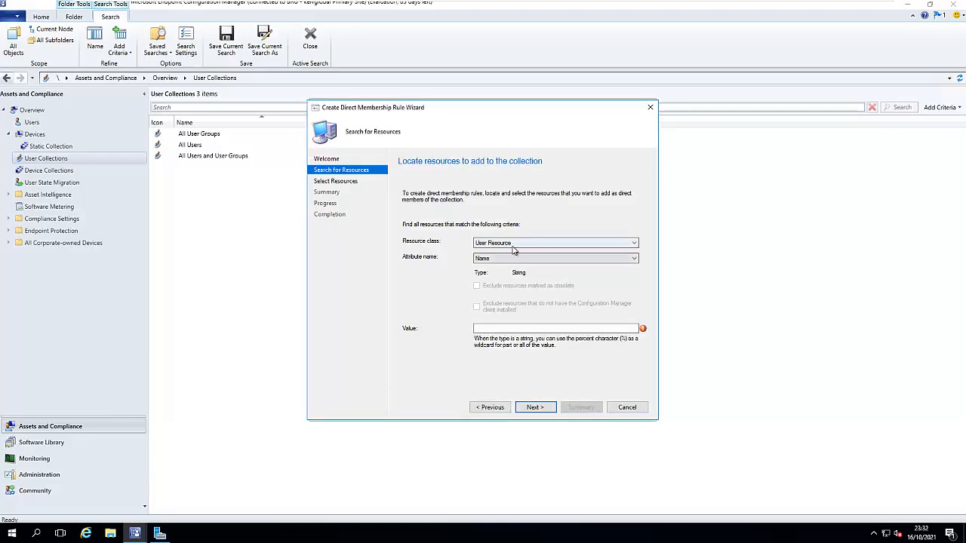
click(501, 329)
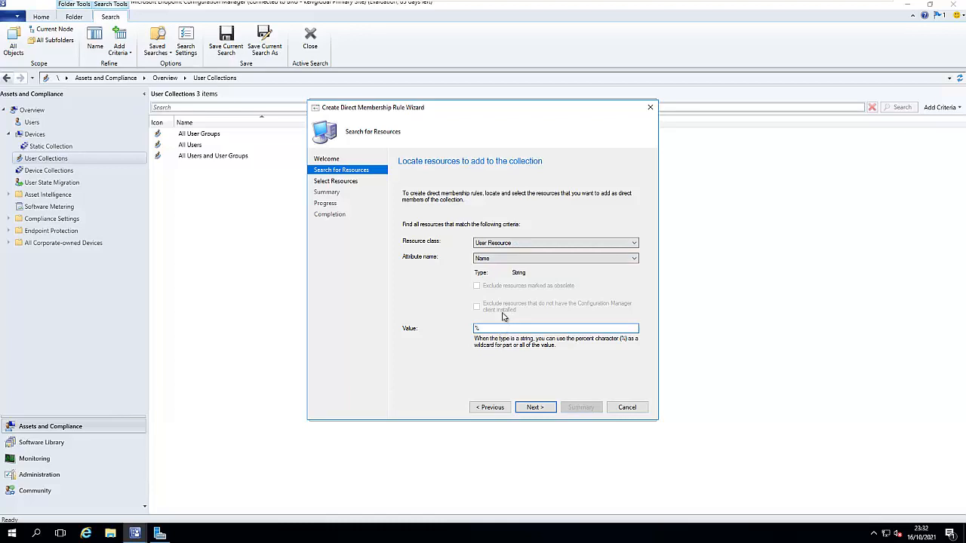
click(534, 408)
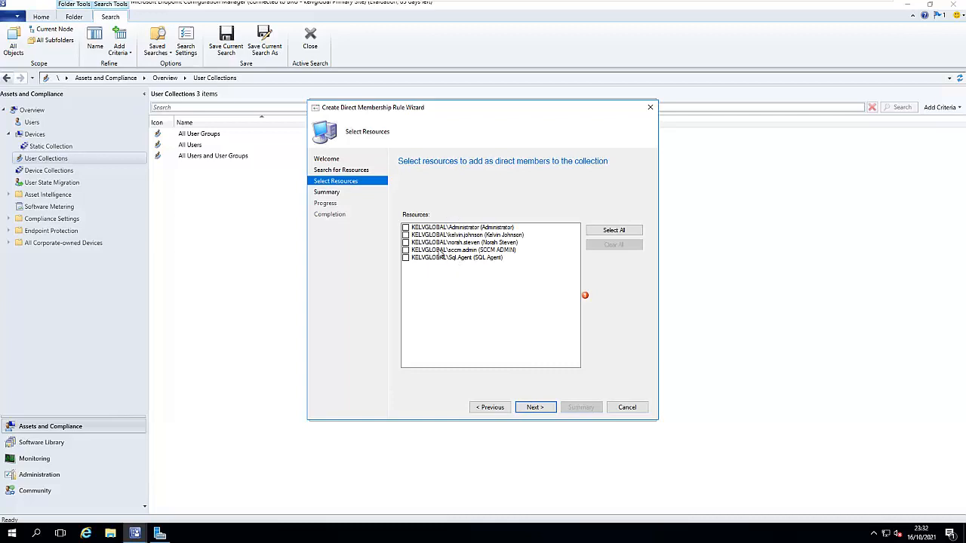
Step: Select the second and third listed KELVGLOBAL user accounts as direct members and complete the membership rule
click(405, 242)
click(406, 235)
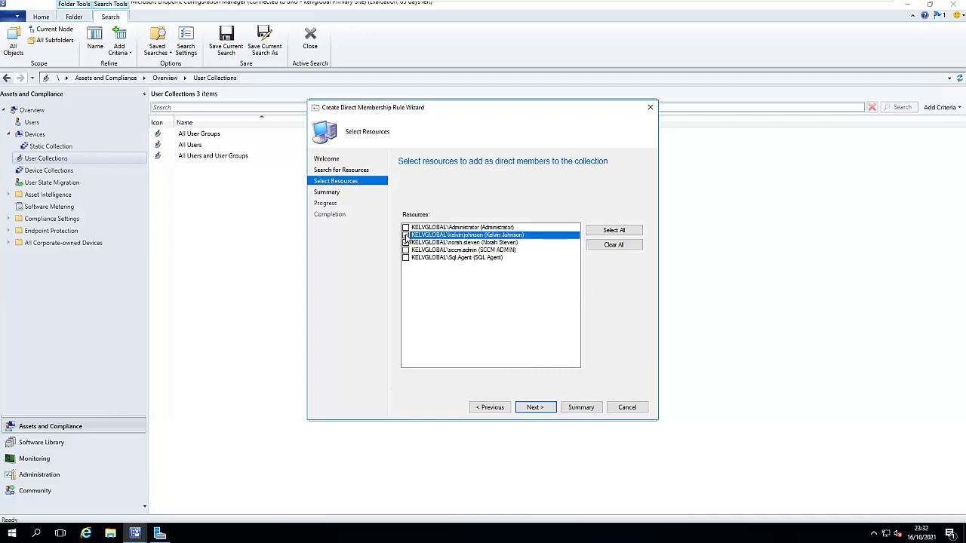
click(535, 407)
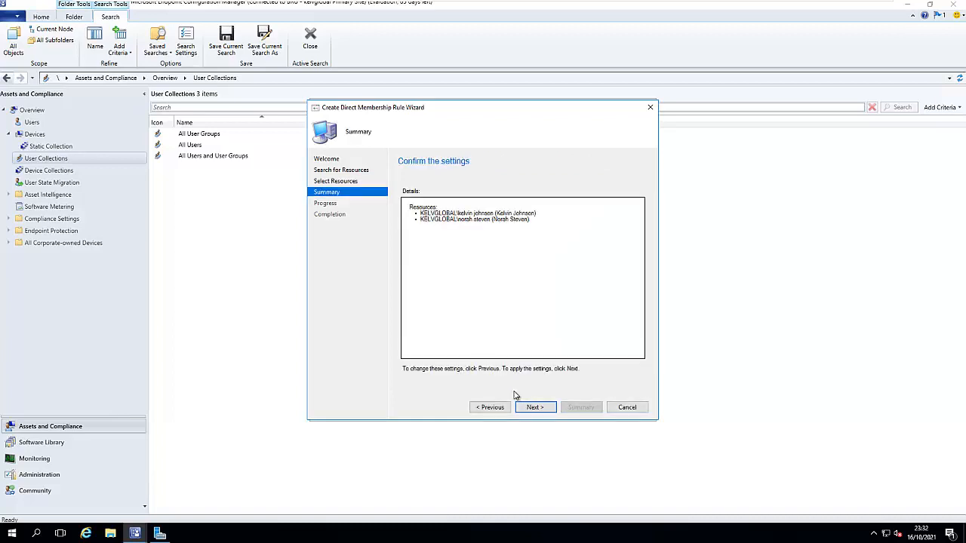
click(535, 407)
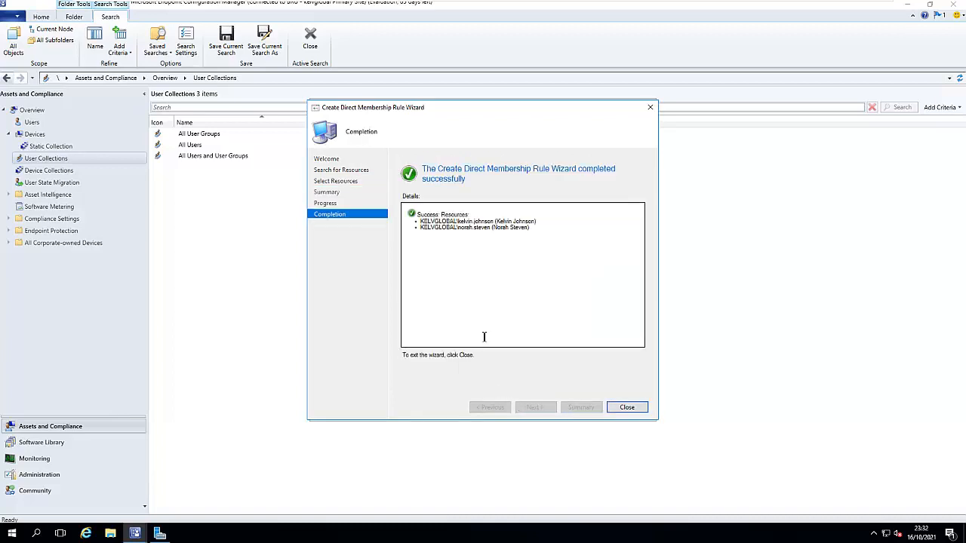
click(626, 407)
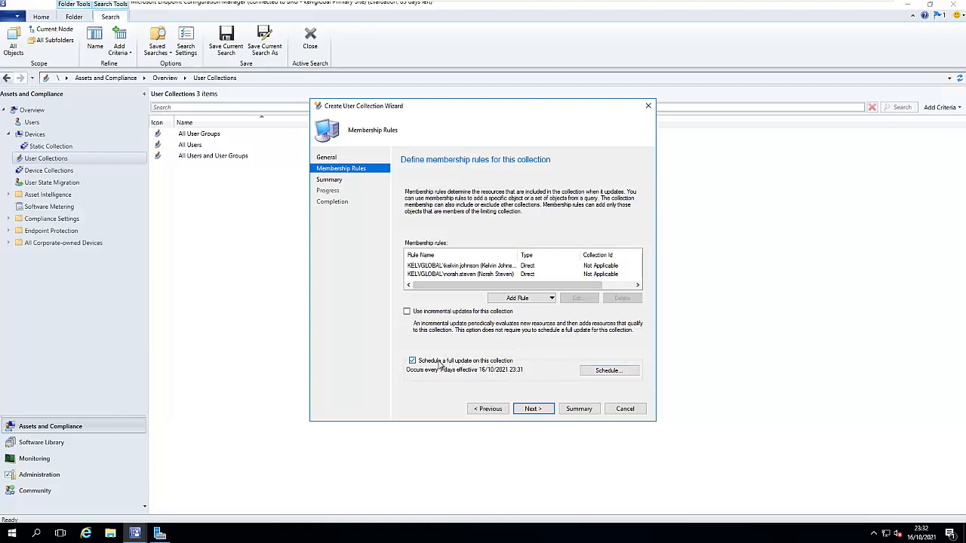
Step: Review the full update schedule without changing it and finish creating the Static Users collection
click(607, 370)
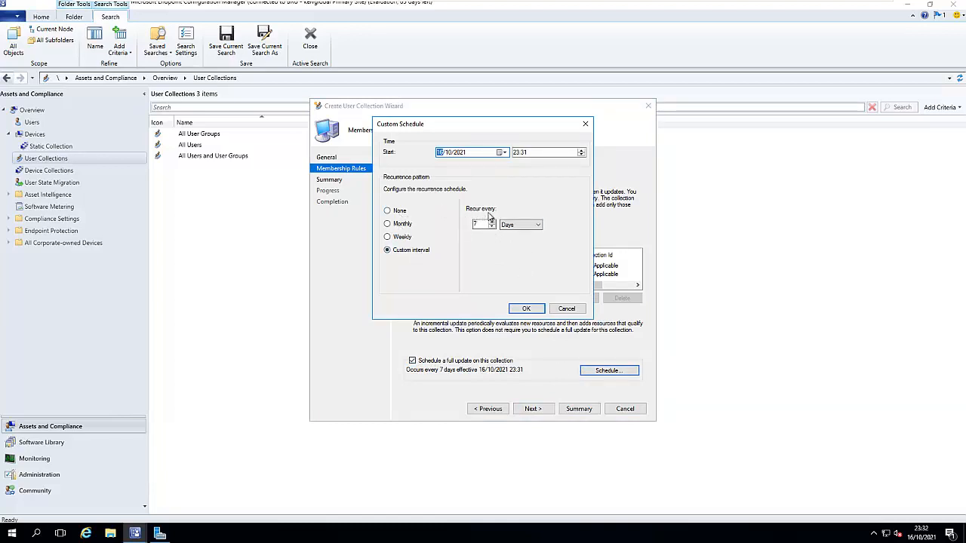
click(567, 309)
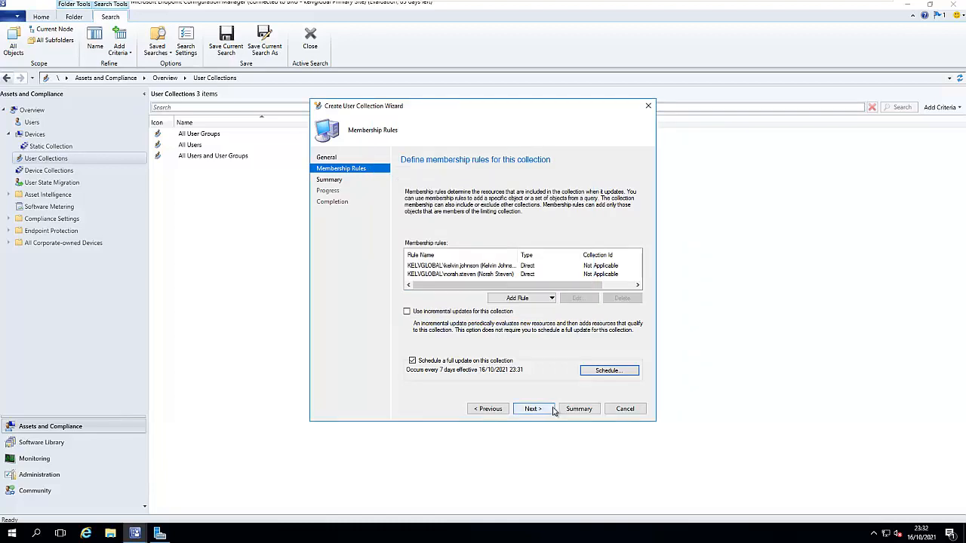
click(543, 410)
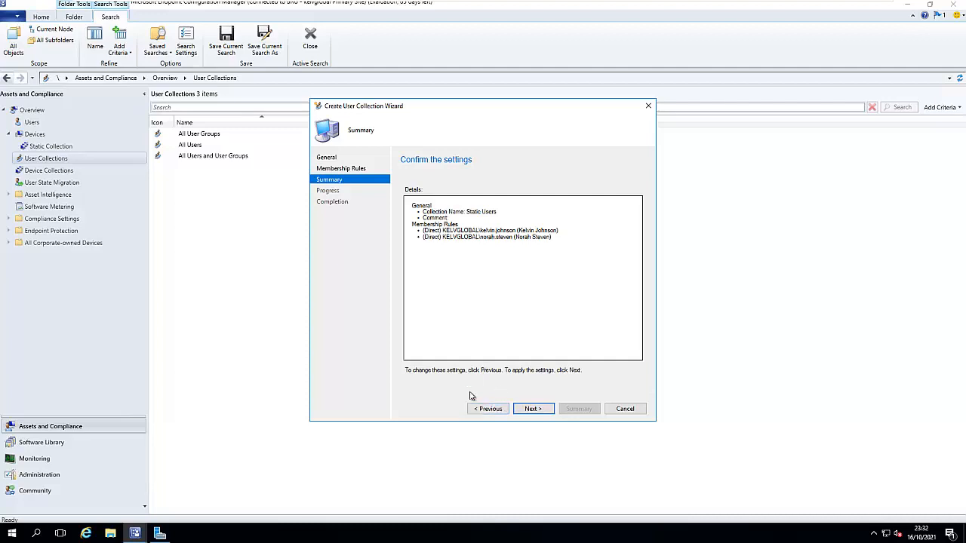
click(488, 409)
click(537, 409)
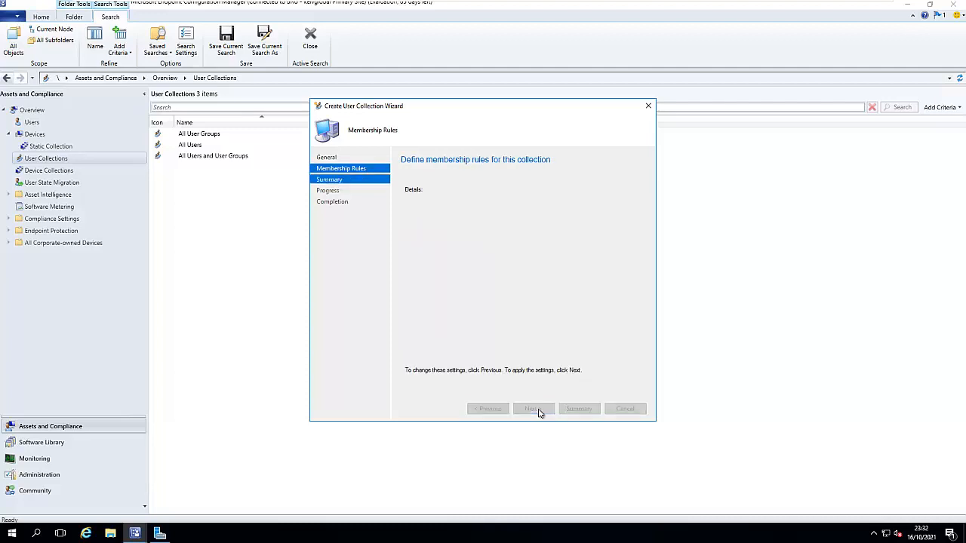
click(536, 409)
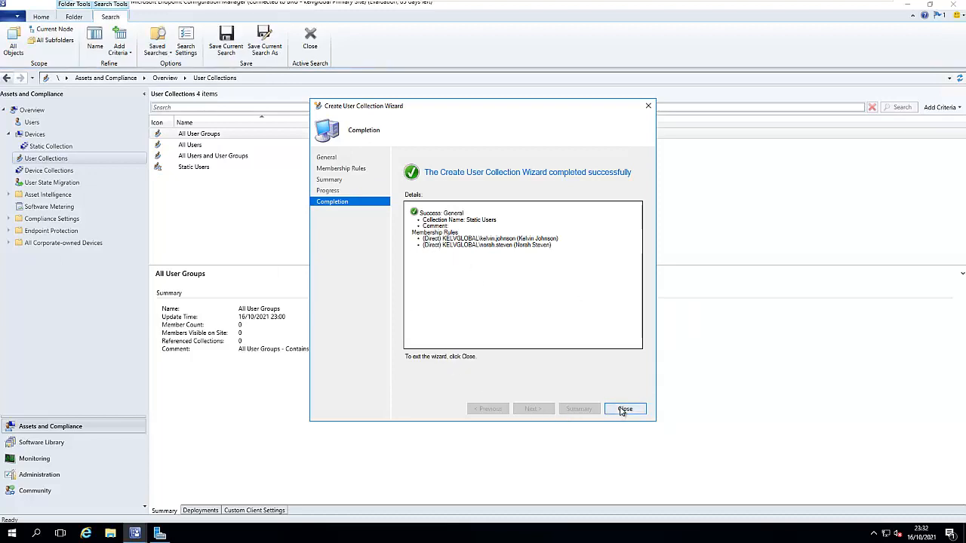
click(624, 409)
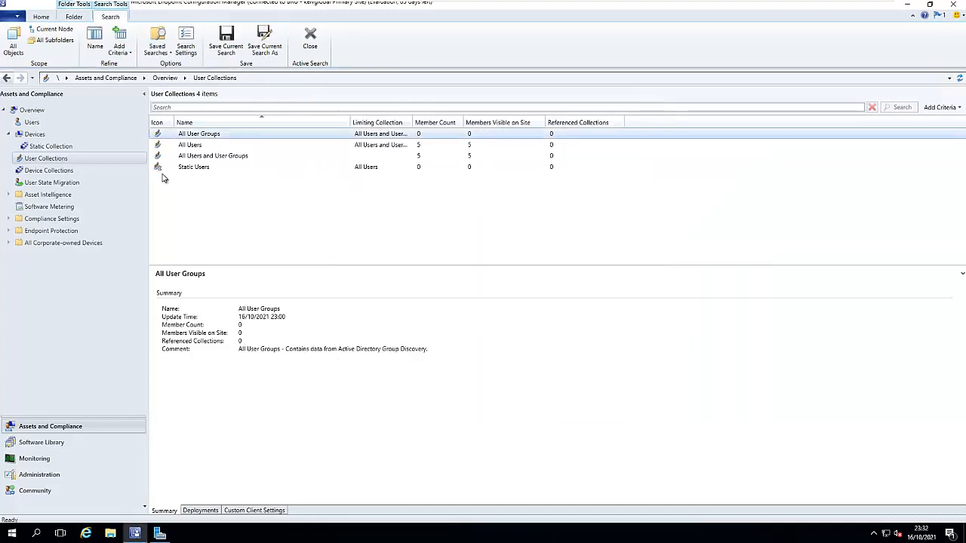